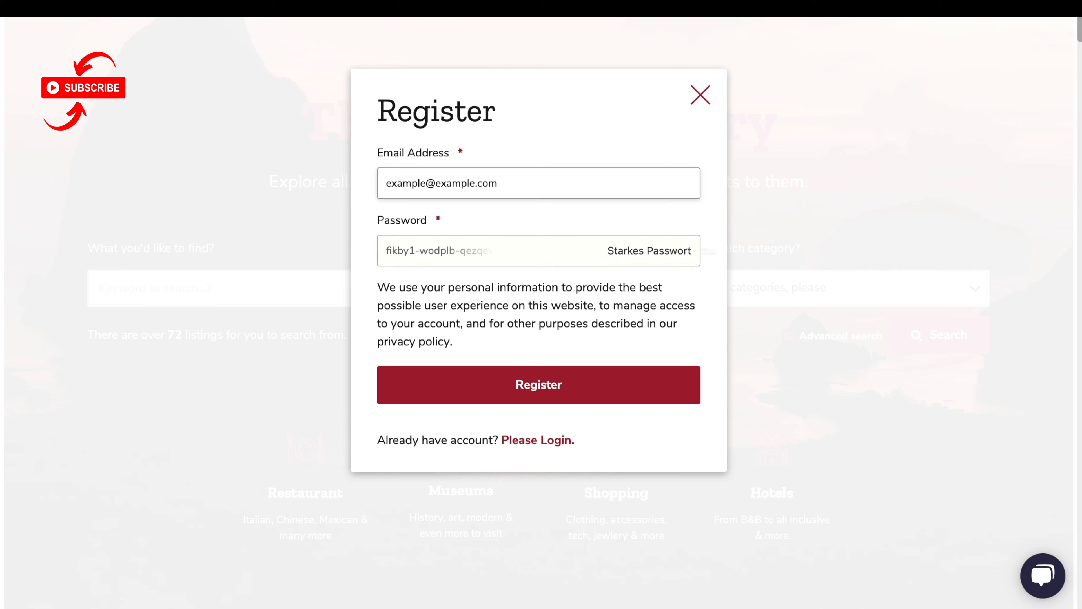
- Enter a registration password, switch to the login form and sign in with the saved account e-mail and password
{"action": "type", "text": "123••••••••••••••••••"}
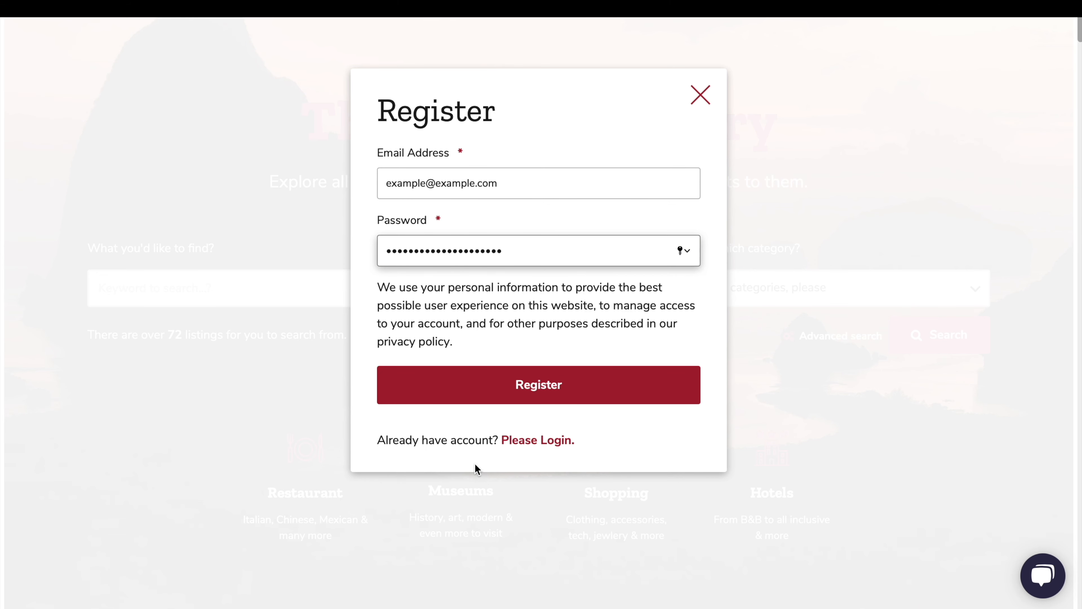
{"action": "left_click", "coordinate": [538, 445]}
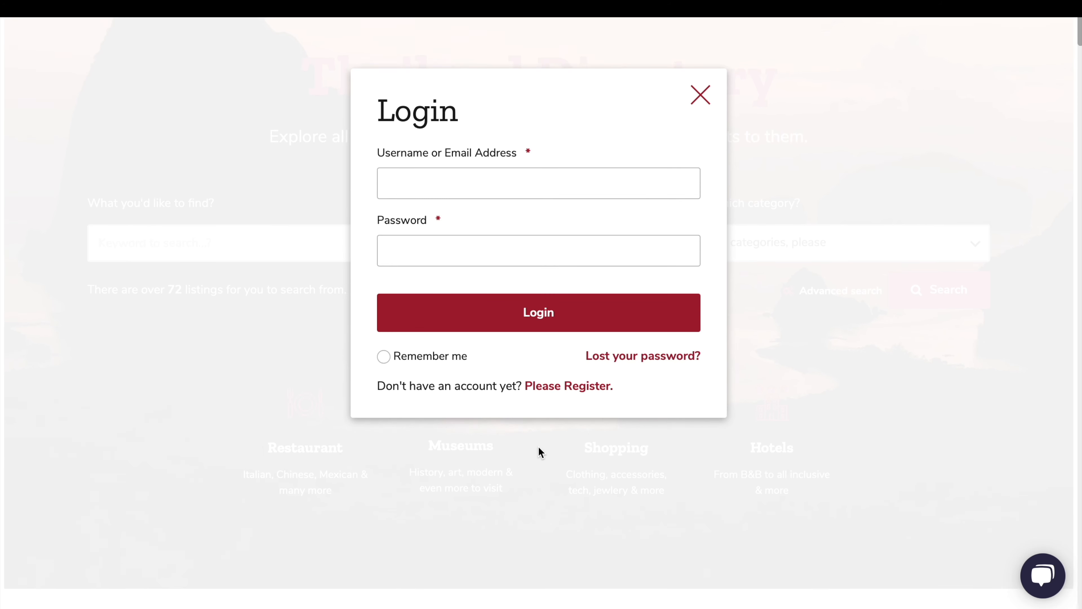
{"action": "left_click", "coordinate": [551, 197]}
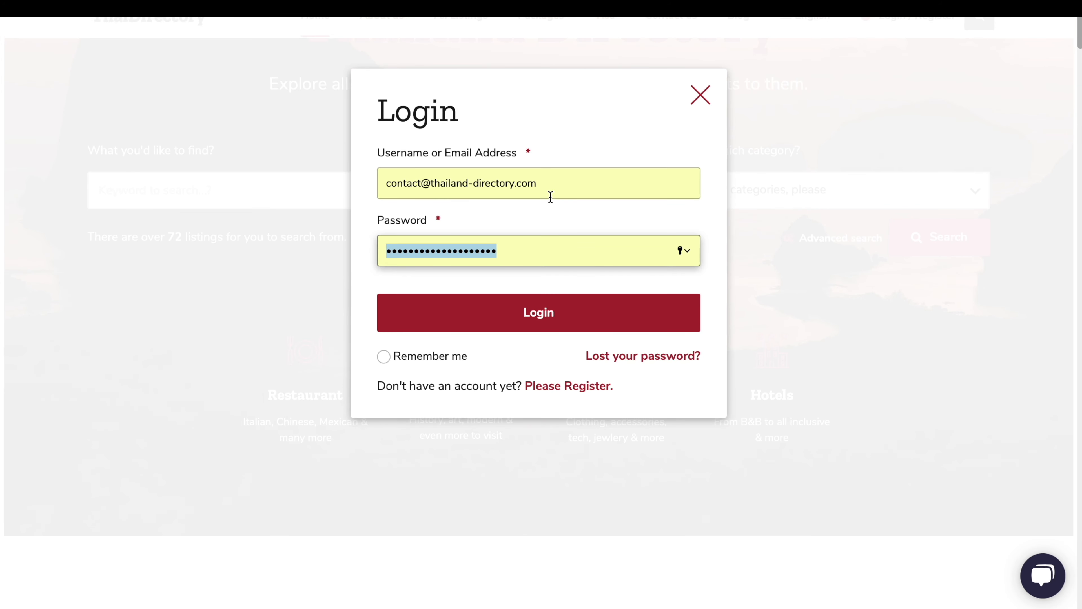
{"action": "left_click", "coordinate": [582, 303]}
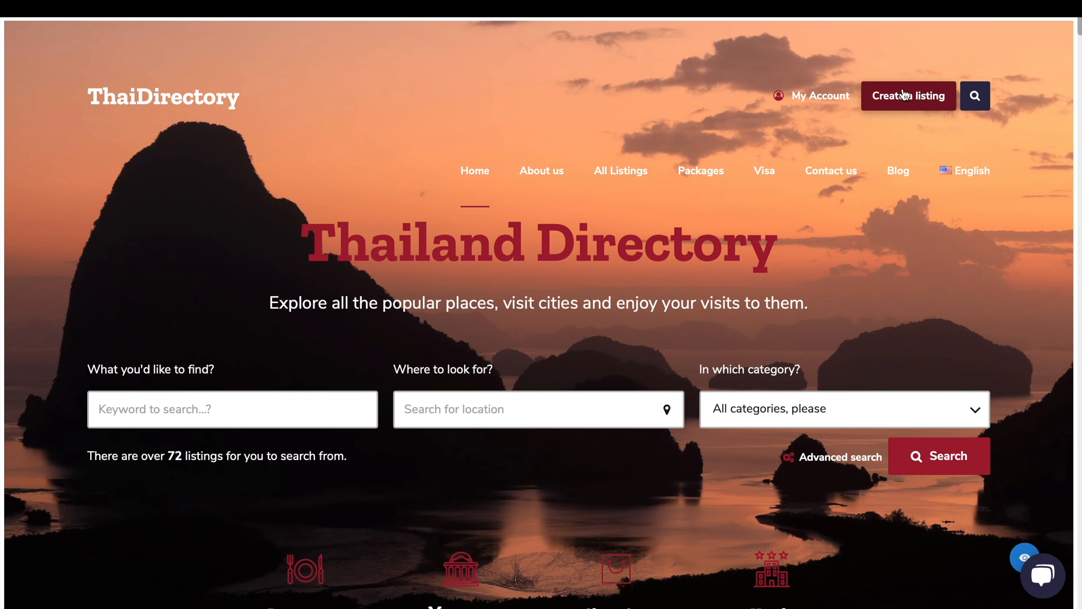
- Open the listing creation page and look through the account's existing listings
{"action": "left_click", "coordinate": [904, 103]}
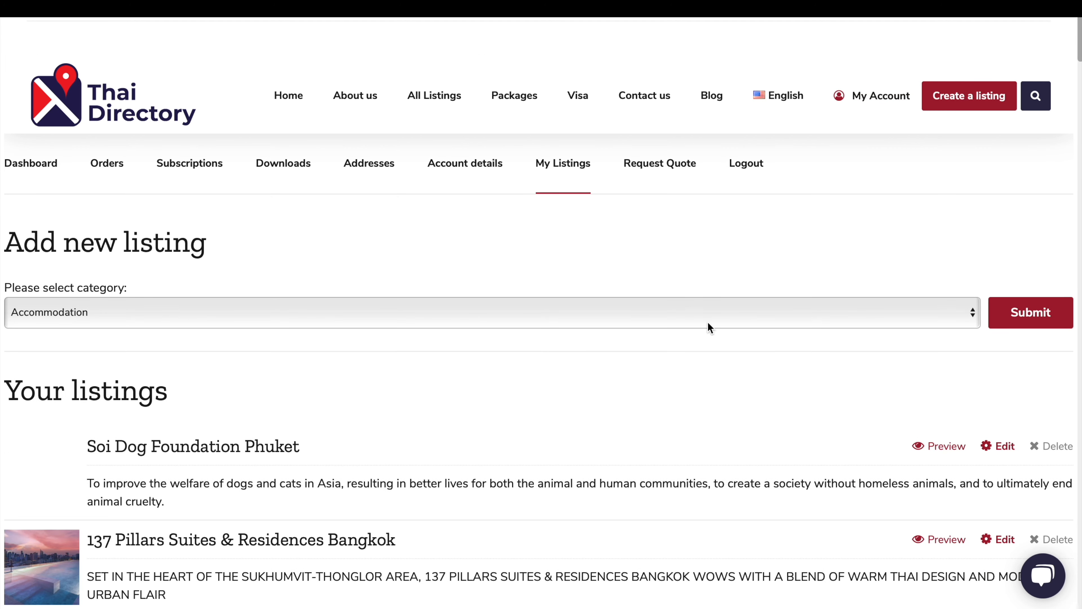
{"action": "scroll", "coordinate": [706, 357], "scroll_direction": "down", "scroll_amount": 6}
{"action": "scroll", "coordinate": [705, 357], "scroll_direction": "down", "scroll_amount": 8}
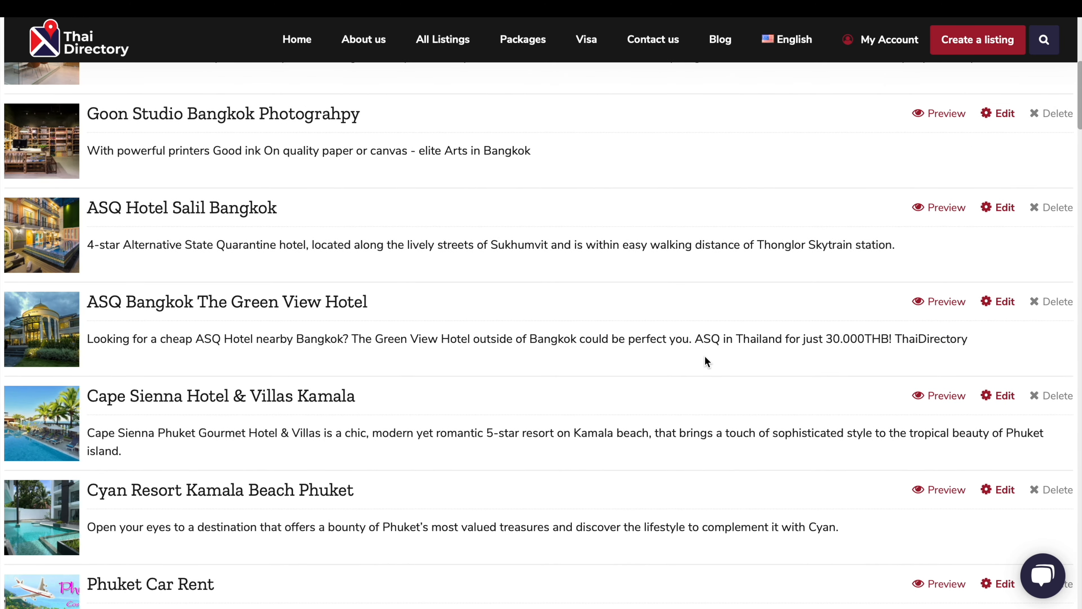
{"action": "scroll", "coordinate": [705, 357], "scroll_direction": "down", "scroll_amount": 8}
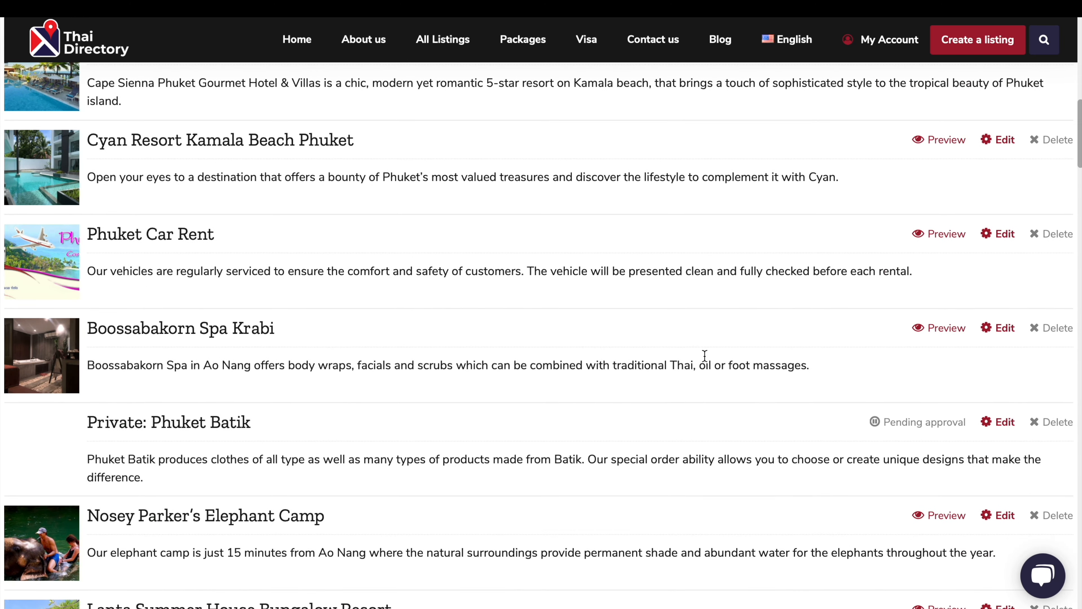
{"action": "scroll", "coordinate": [699, 479], "scroll_direction": "up", "scroll_amount": 18}
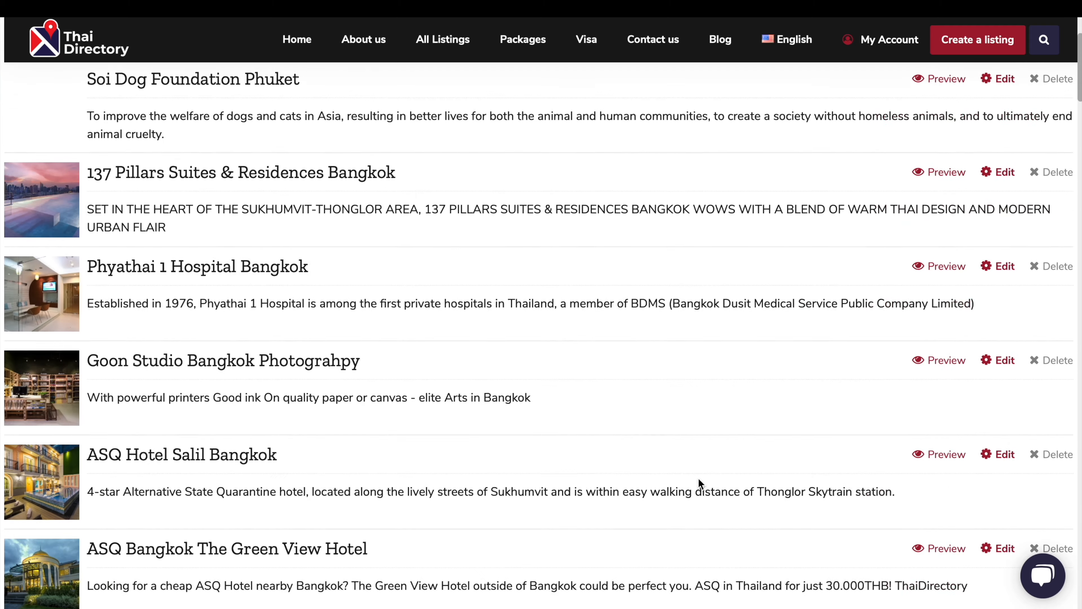
{"action": "scroll", "coordinate": [698, 478], "scroll_direction": "up", "scroll_amount": 4}
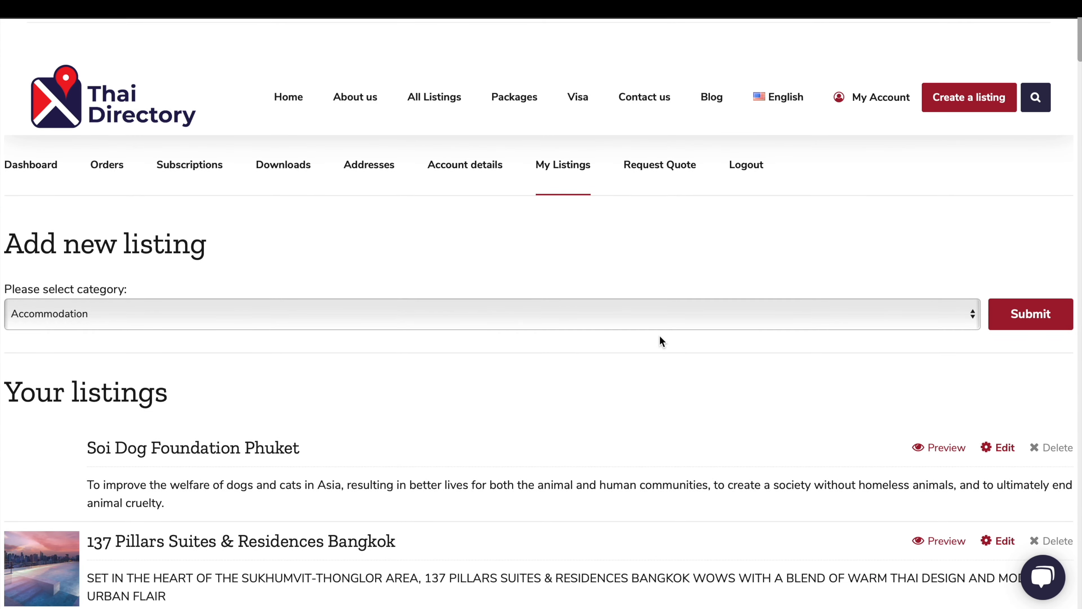
- Review the account details page, including the profile fields and the password change section
{"action": "left_click", "coordinate": [467, 168]}
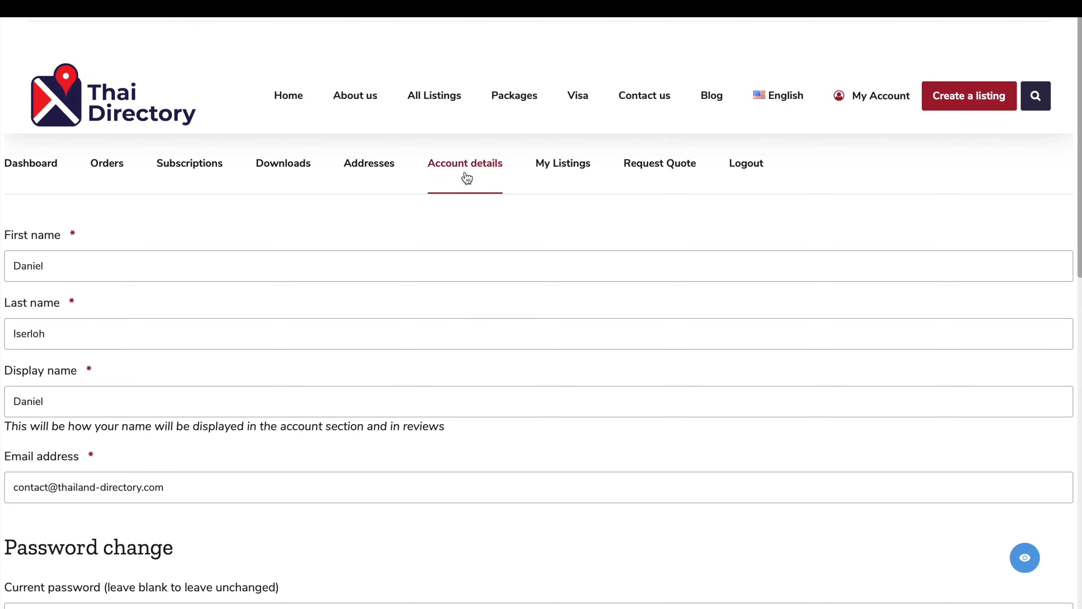
{"action": "scroll", "coordinate": [464, 330], "scroll_direction": "down", "scroll_amount": 2}
{"action": "scroll", "coordinate": [463, 330], "scroll_direction": "down", "scroll_amount": 5}
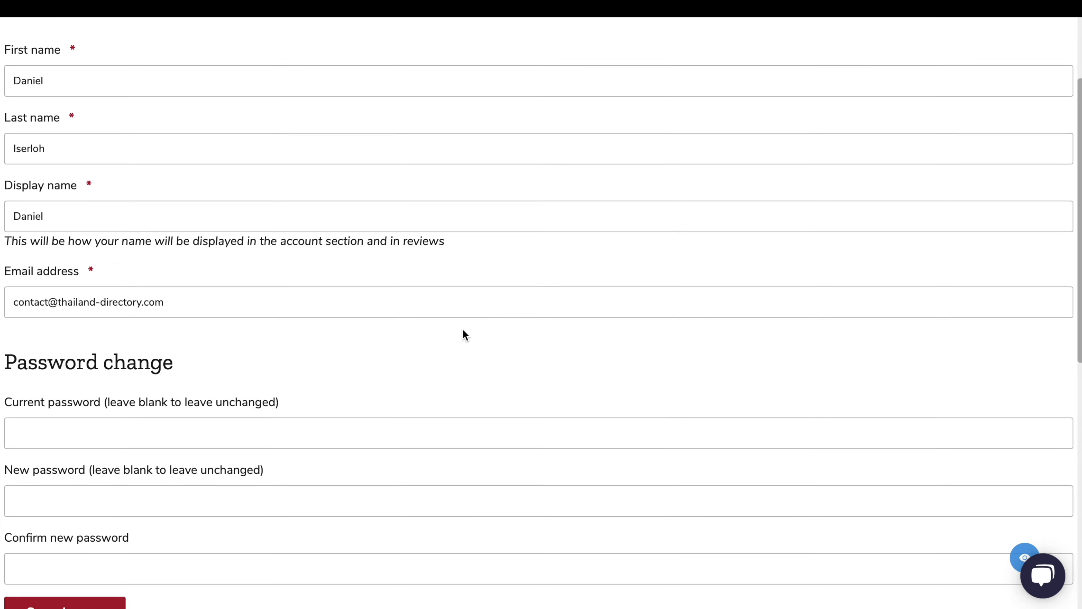
{"action": "scroll", "coordinate": [463, 329], "scroll_direction": "down", "scroll_amount": 6}
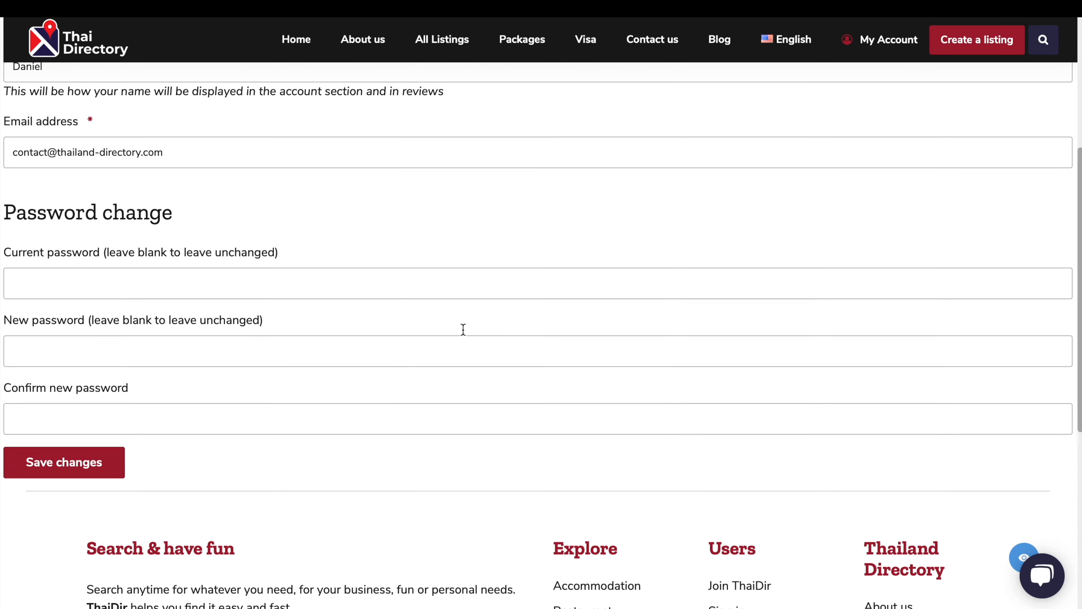
{"action": "scroll", "coordinate": [462, 327], "scroll_direction": "up", "scroll_amount": 12}
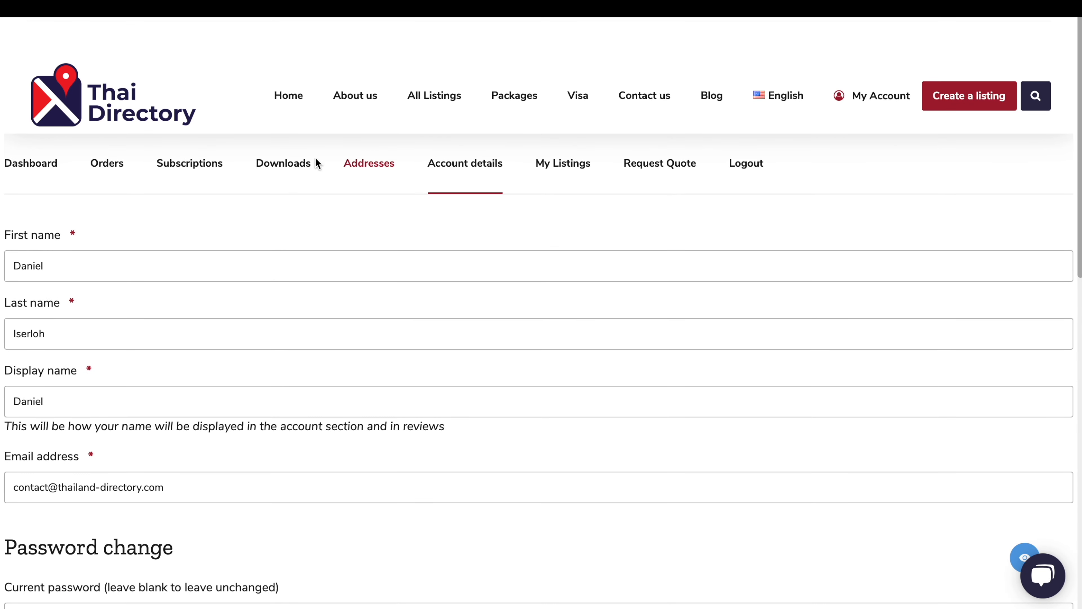
- Review the account's billing and shipping addresses and its list of subscriptions
{"action": "left_click", "coordinate": [373, 170]}
{"action": "scroll", "coordinate": [368, 331], "scroll_direction": "down", "scroll_amount": 3}
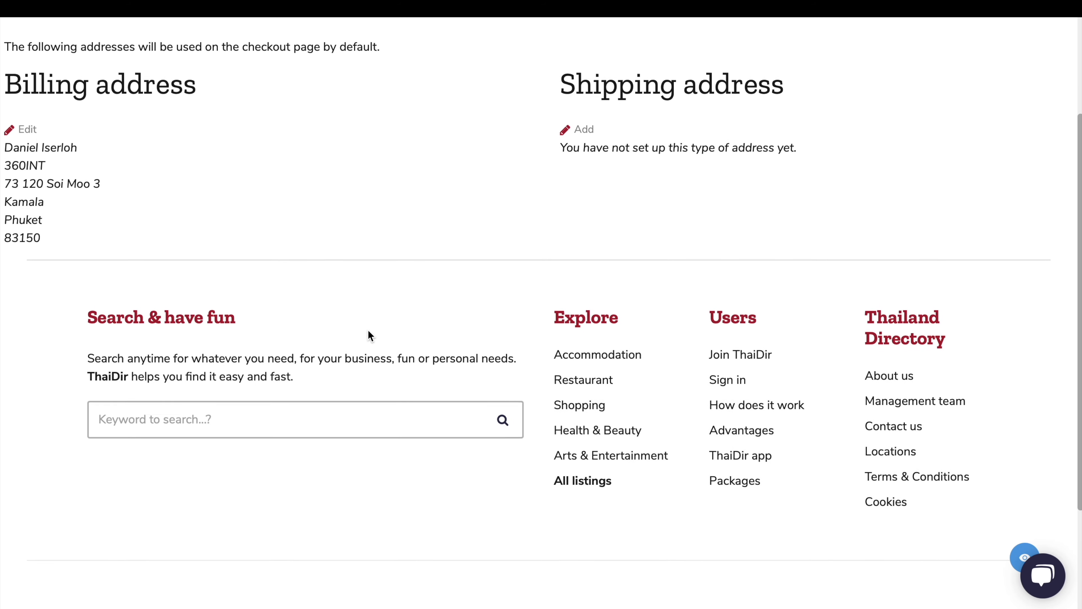
{"action": "scroll", "coordinate": [370, 335], "scroll_direction": "up", "scroll_amount": 5}
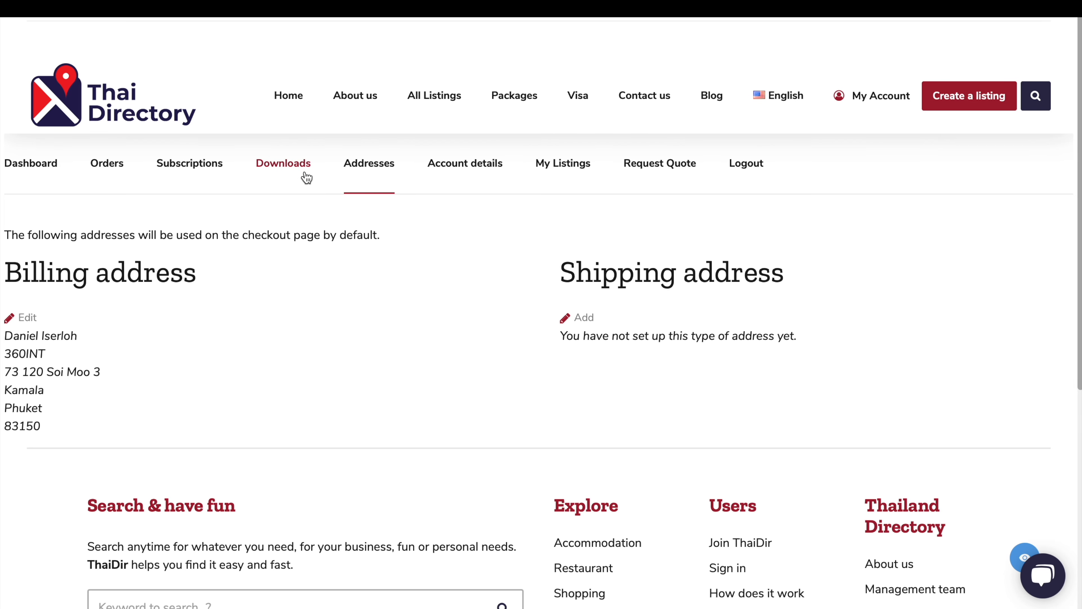
{"action": "left_click", "coordinate": [207, 173]}
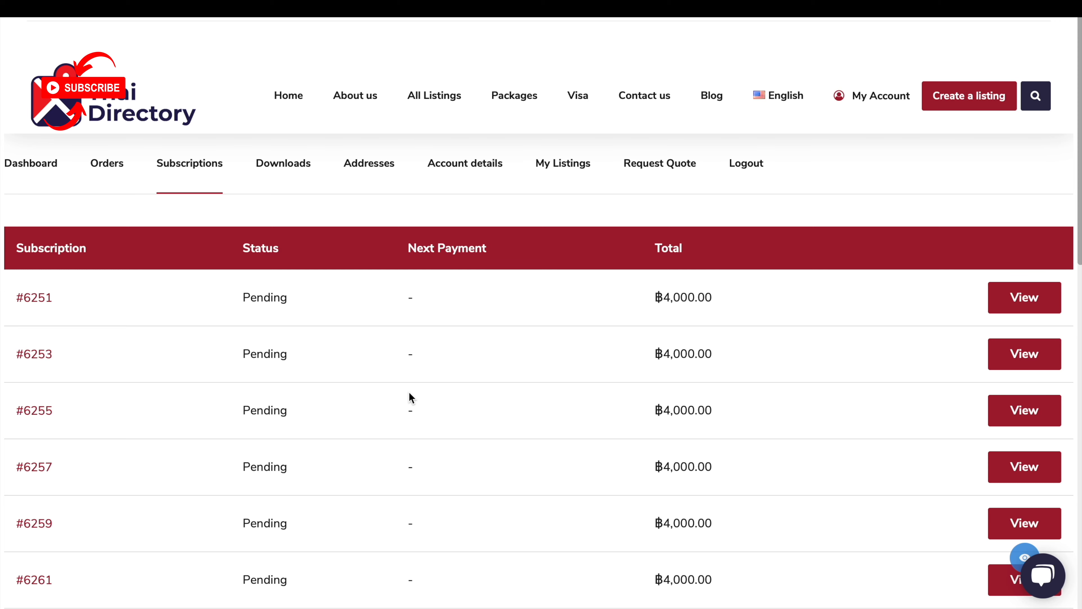
- Start a new listing in the Resort category from the account's own listings page
{"action": "left_click", "coordinate": [565, 167]}
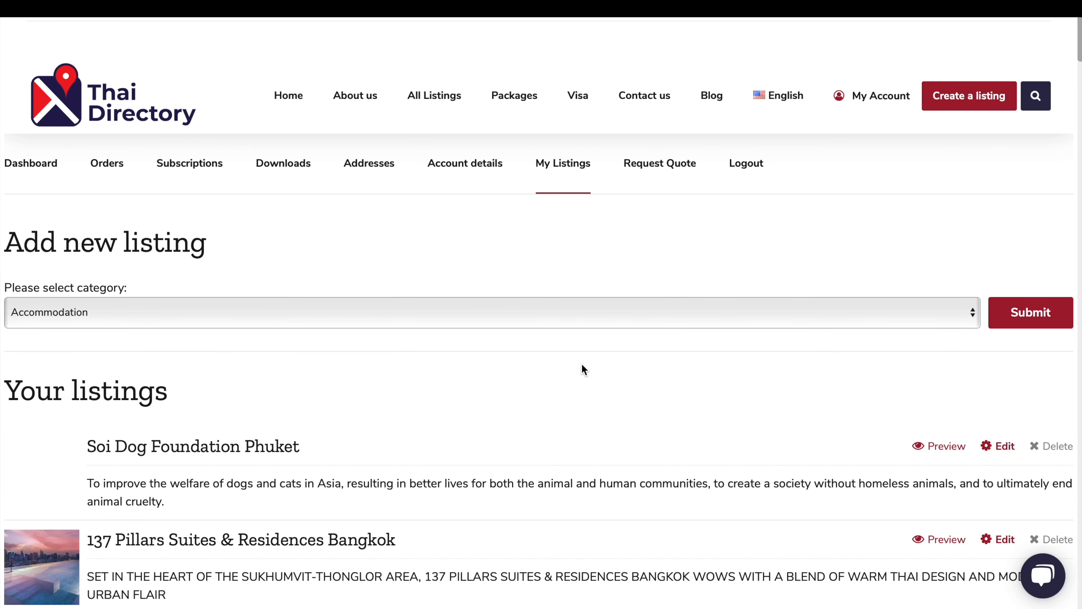
{"action": "left_click", "coordinate": [579, 312]}
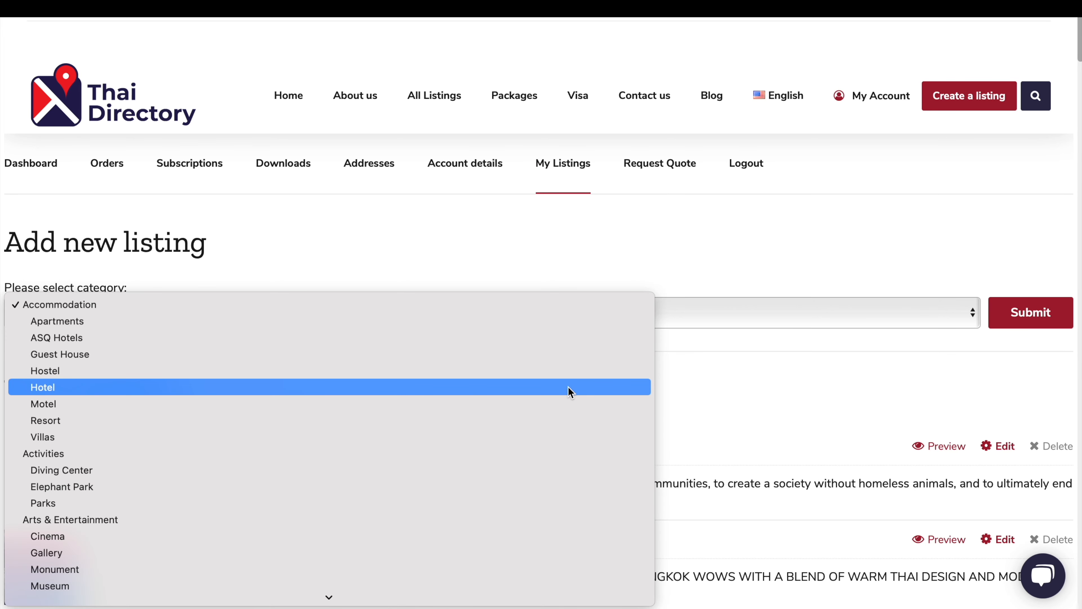
{"action": "left_click", "coordinate": [564, 422]}
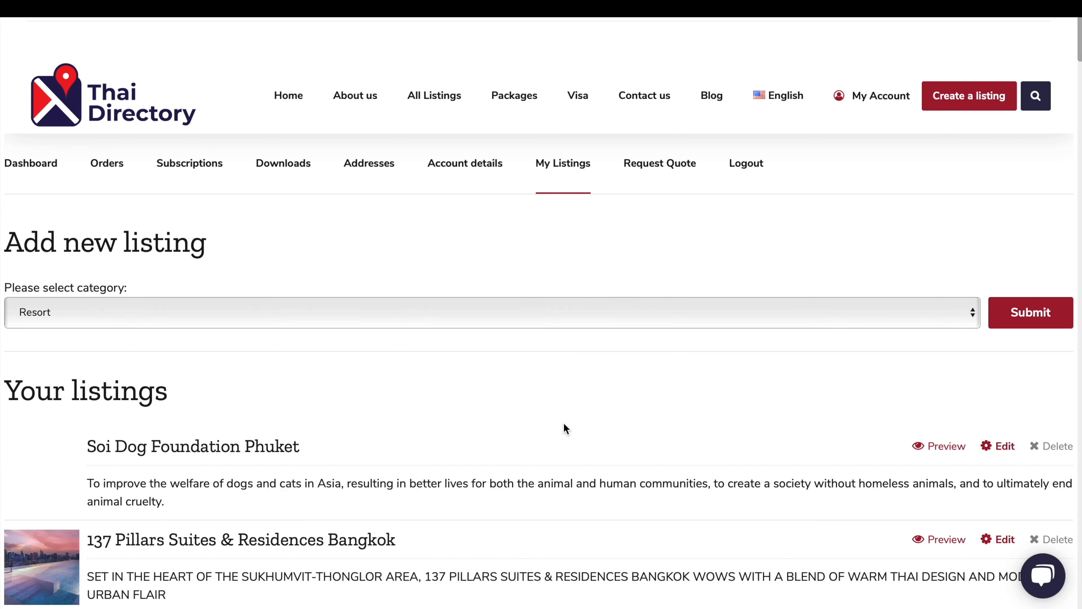
{"action": "left_click", "coordinate": [1009, 328]}
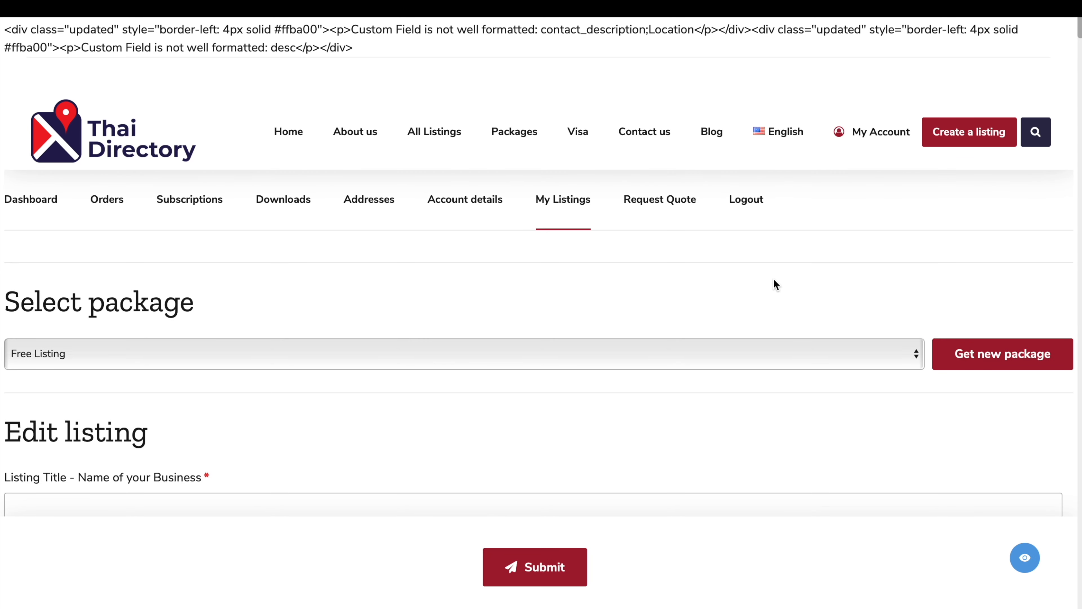
- Check the package choices for the listing and the packages page, and return to the listing form
{"action": "left_click", "coordinate": [776, 293]}
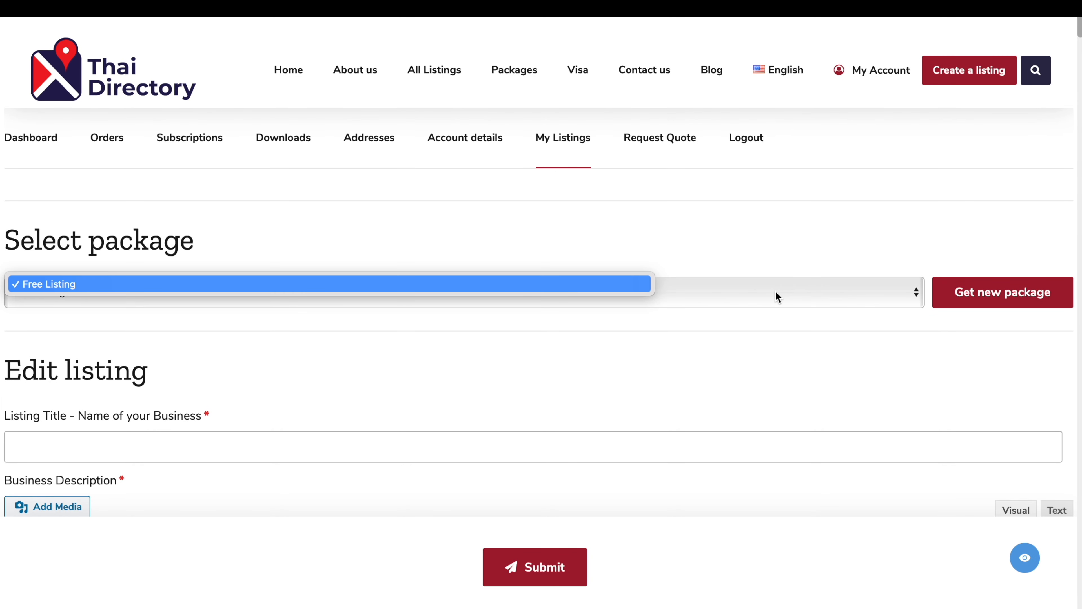
{"action": "left_click", "coordinate": [775, 294]}
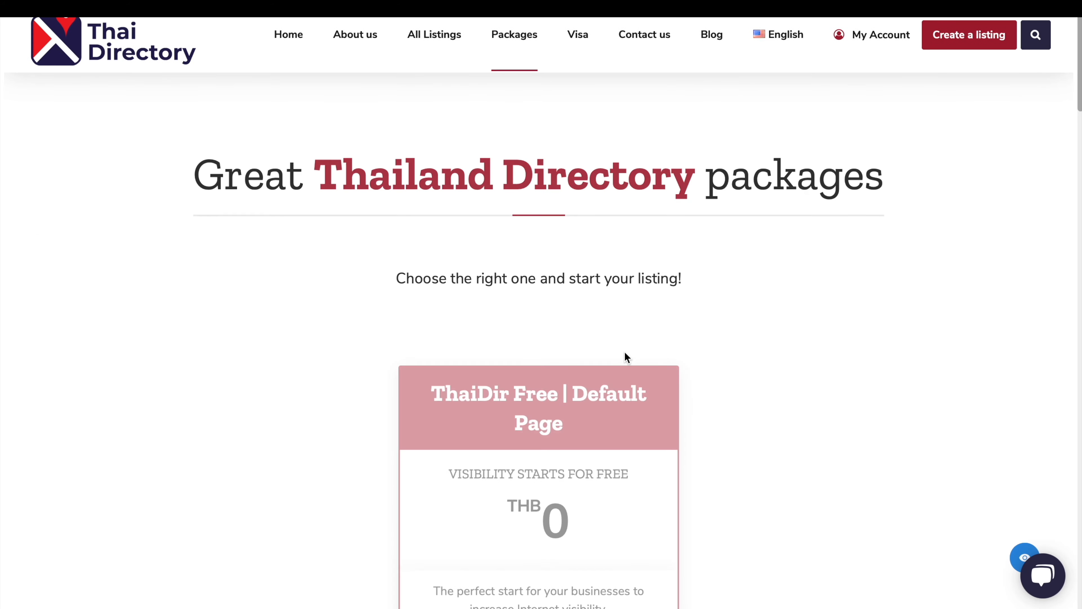
{"action": "scroll", "coordinate": [623, 351], "scroll_direction": "down", "scroll_amount": 2}
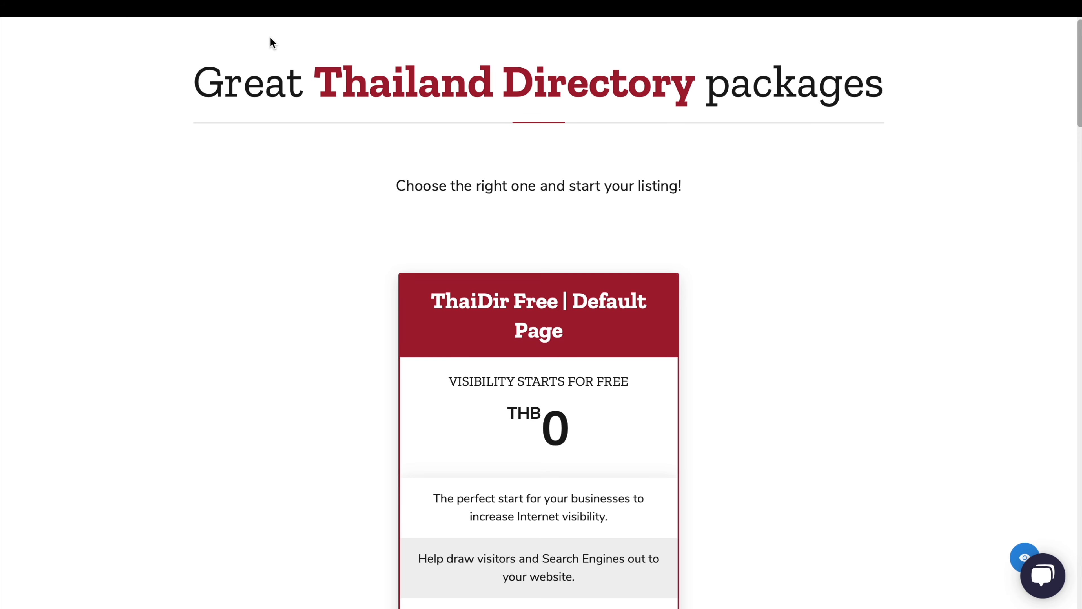
{"action": "left_click", "coordinate": [106, 8]}
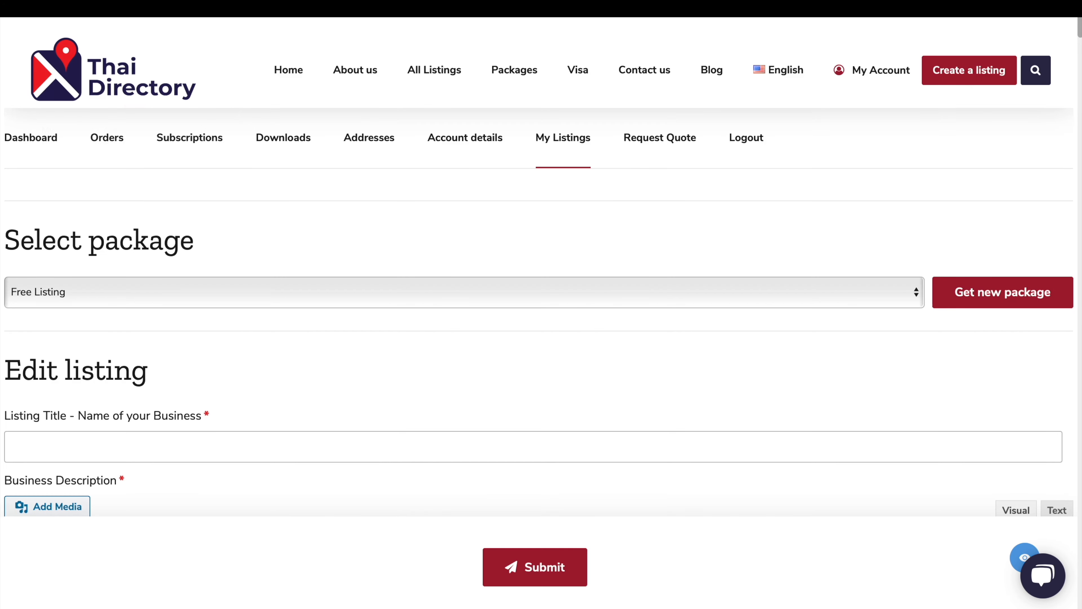
- Enter the listing title "Mövenpick Resort Bangtao Beach" and paste the copied resort text as the business description
{"action": "scroll", "coordinate": [439, 304], "scroll_direction": "down", "scroll_amount": 1}
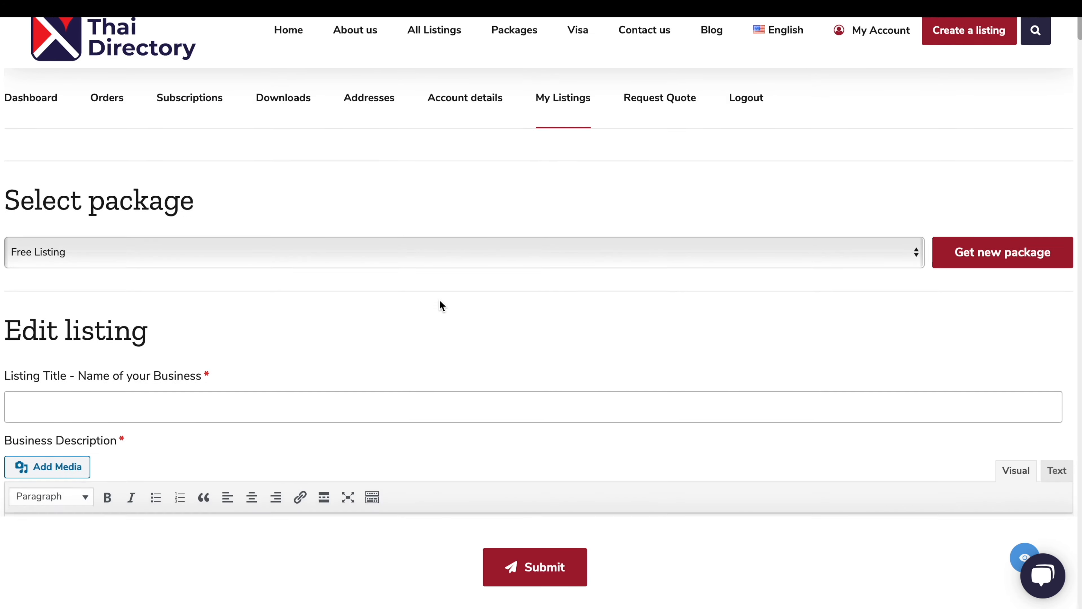
{"action": "scroll", "coordinate": [415, 372], "scroll_direction": "down", "scroll_amount": 1}
{"action": "left_click", "coordinate": [409, 350]}
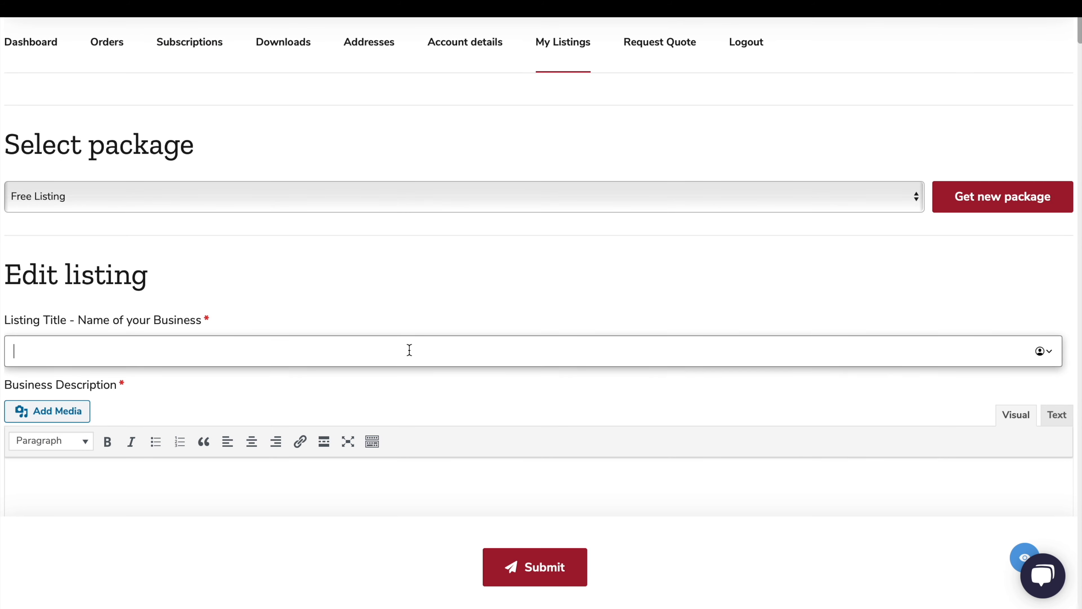
{"action": "type", "text": "Möve"}
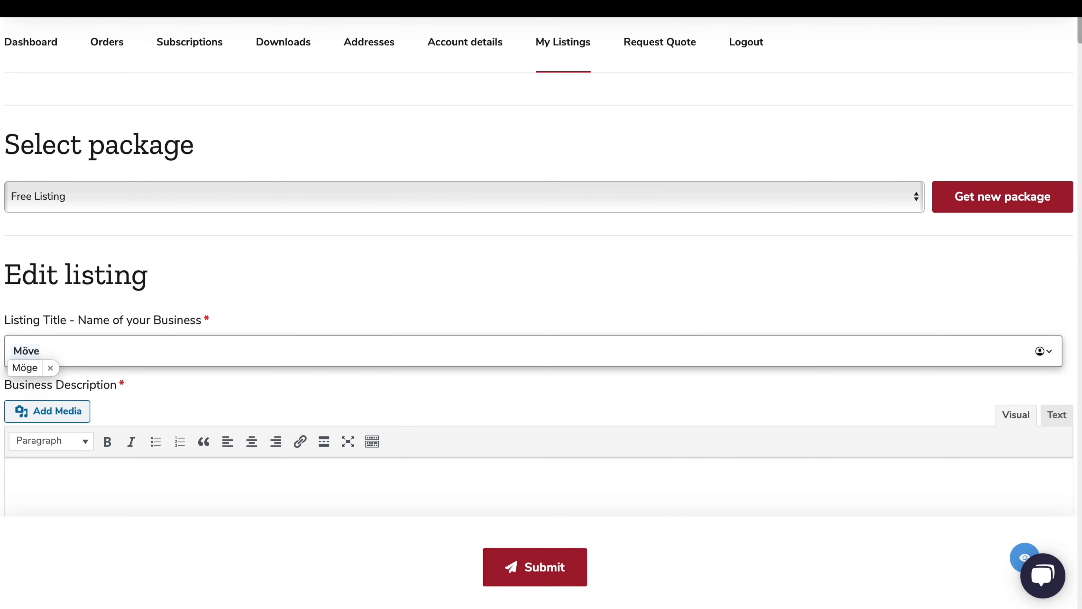
{"action": "type", "text": "npick "}
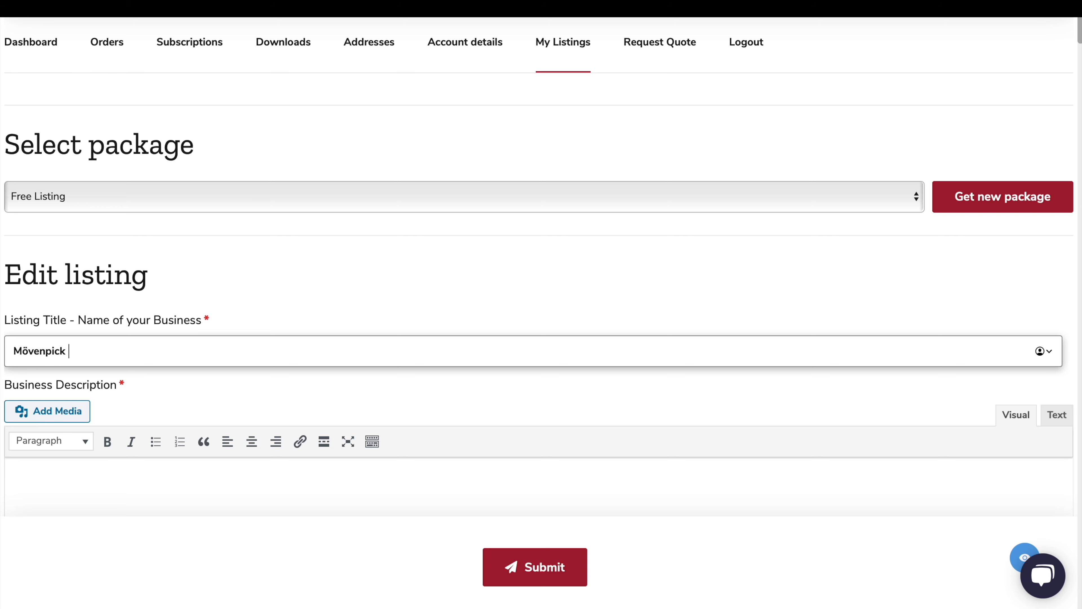
{"action": "type", "text": "Resort Bangtao Beach"}
{"action": "left_click", "coordinate": [298, 486]}
{"action": "key", "text": "super+v"}
- Inspect the link options of "latest offers" in the business description without changing the link
{"action": "scroll", "coordinate": [383, 341], "scroll_direction": "down", "scroll_amount": 8}
{"action": "left_click", "coordinate": [201, 192]}
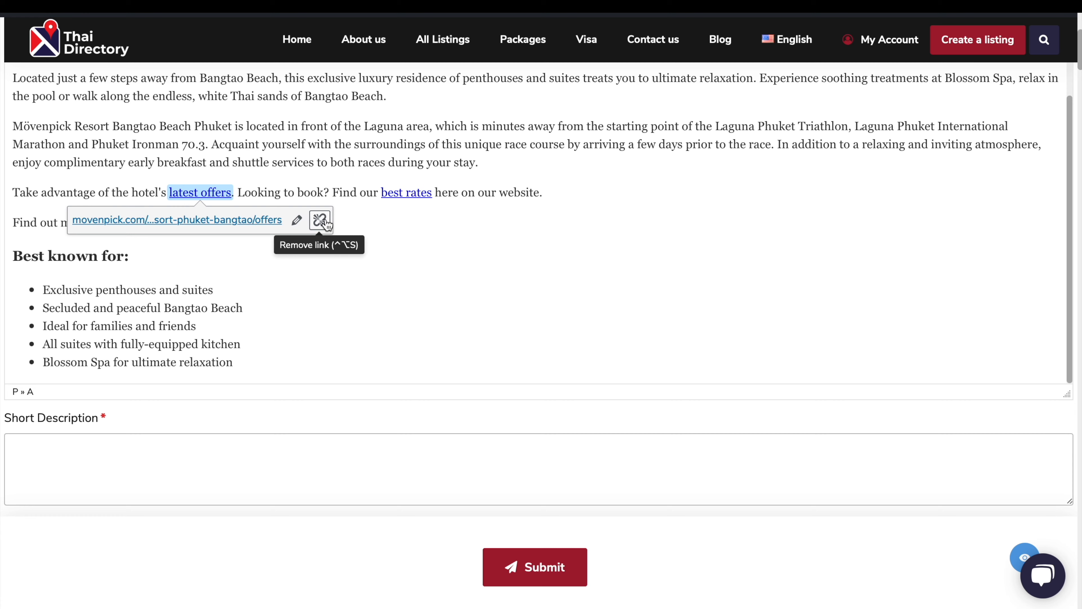
{"action": "left_click", "coordinate": [297, 220]}
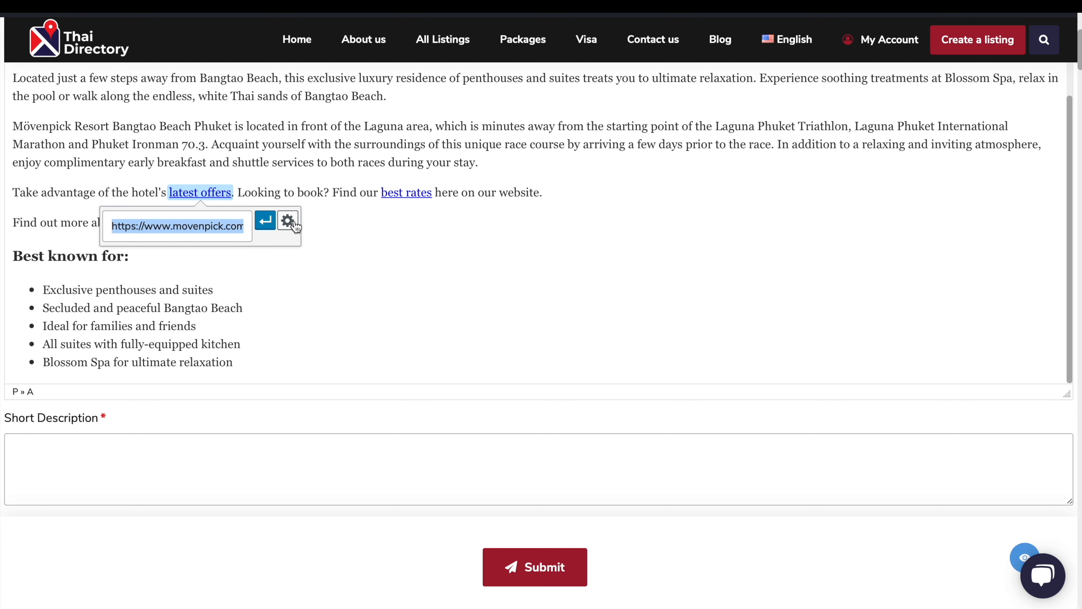
{"action": "left_click", "coordinate": [328, 227]}
- Enter the short description "Our beautiful Mövenpick Resort is located at the Bangtao Beach"
{"action": "scroll", "coordinate": [408, 346], "scroll_direction": "down", "scroll_amount": 3}
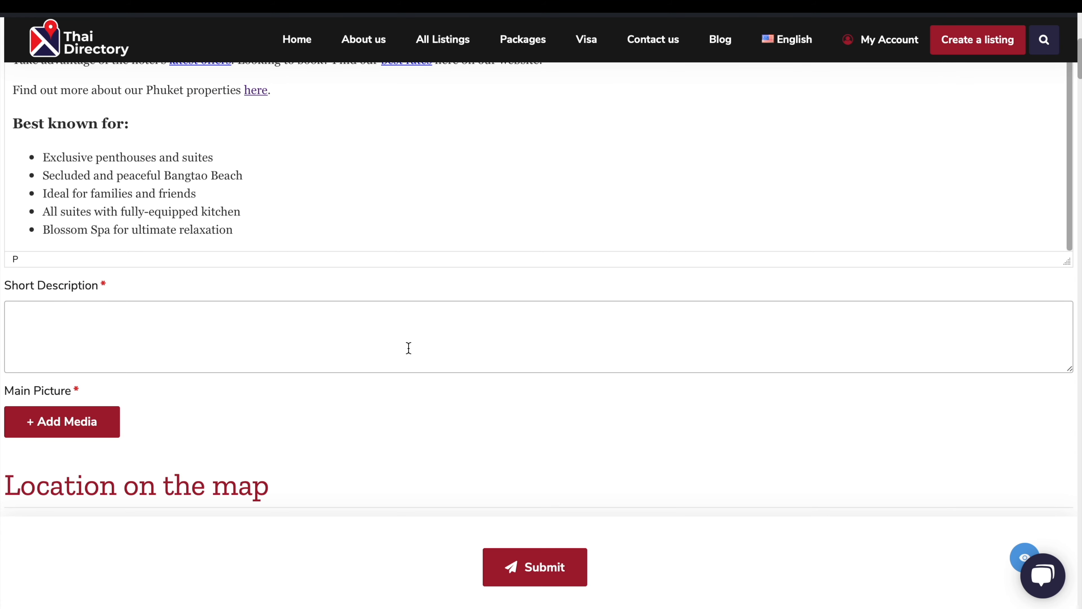
{"action": "left_click", "coordinate": [408, 347]}
{"action": "type", "text": "Ou"}
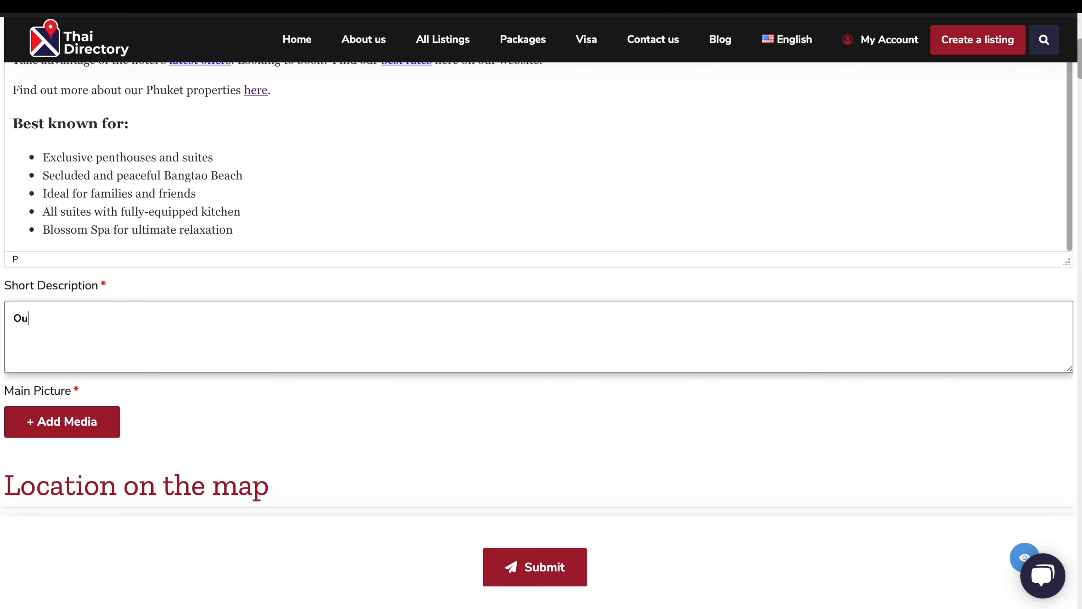
{"action": "type", "text": "r beautiful Mövenpick Resort is"}
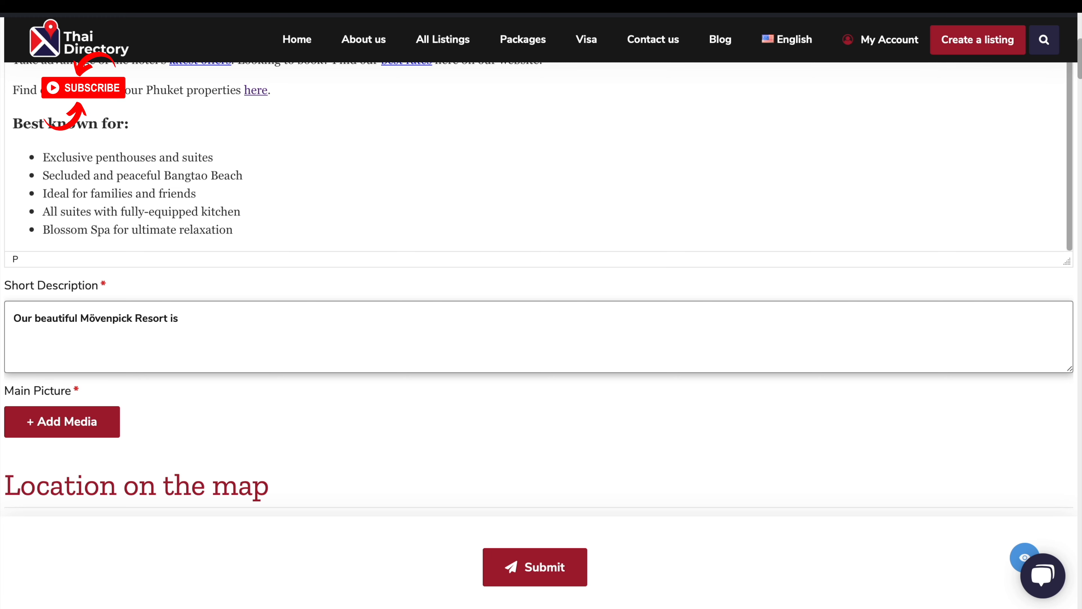
{"action": "type", "text": " located at the Bangtao b"}
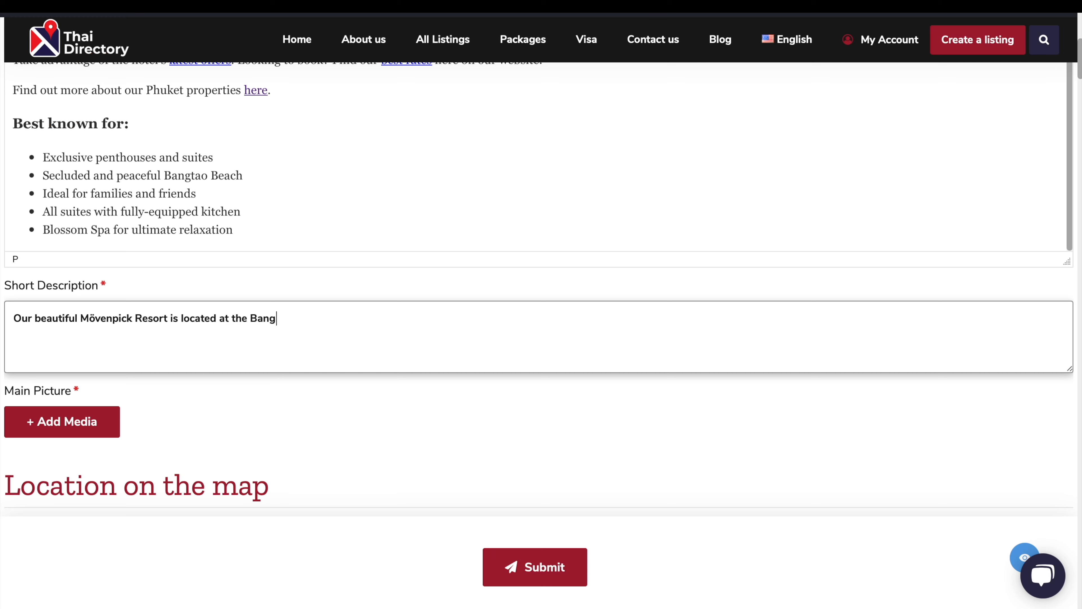
{"action": "type", "text": "Be"}
{"action": "key", "text": "BackSpace"}
{"action": "key", "text": "BackSpace"}
{"action": "key", "text": "BackSpace"}
{"action": "type", "text": "Beach"}
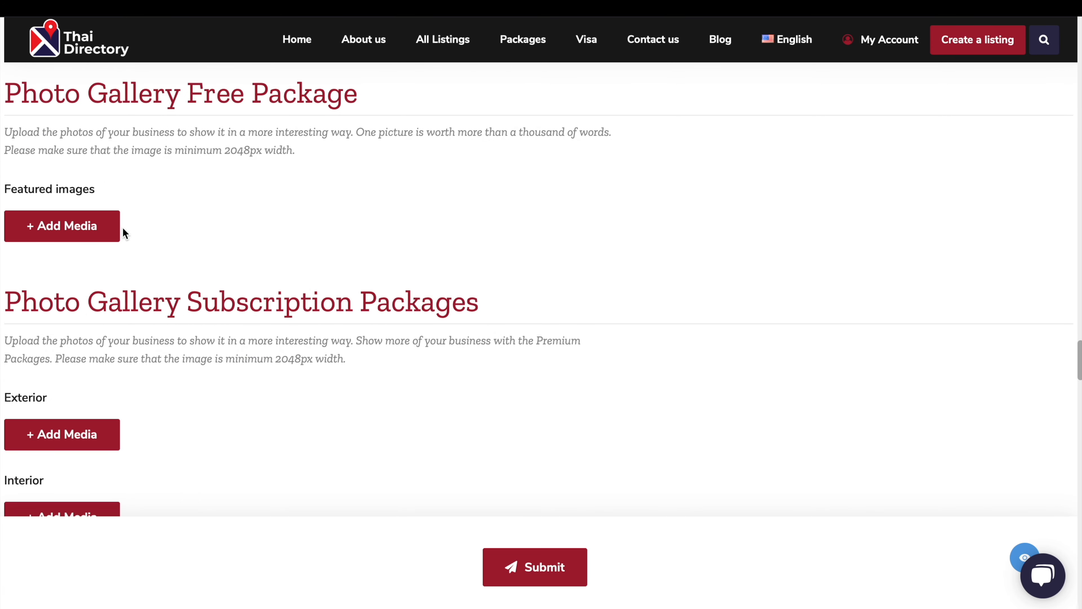
- Add the five Mövenpick photos ending in Phuket-2, Phuket-3, Phuket-Room, Phuket-Pool-Area and Phuket-Entrance as featured images of the free package gallery
{"action": "left_click", "coordinate": [106, 236]}
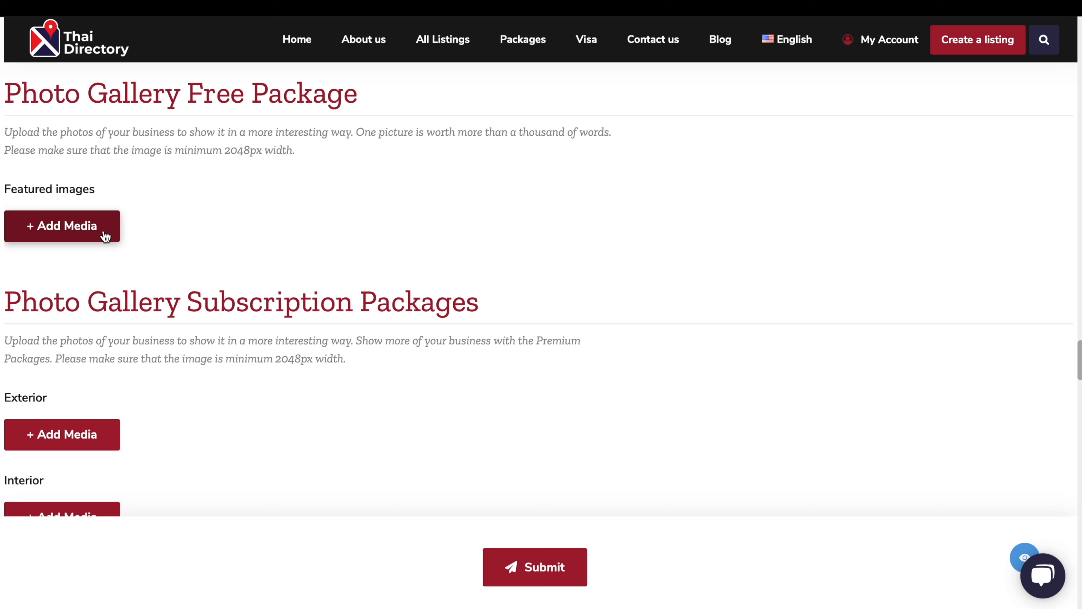
{"action": "left_click", "coordinate": [106, 236]}
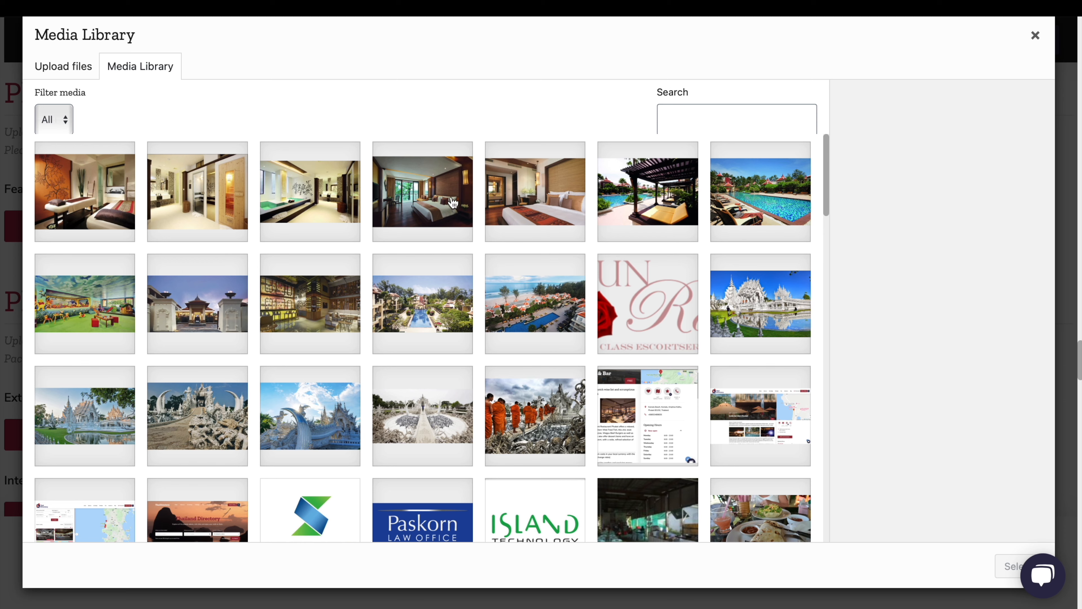
{"action": "left_click", "coordinate": [521, 290]}
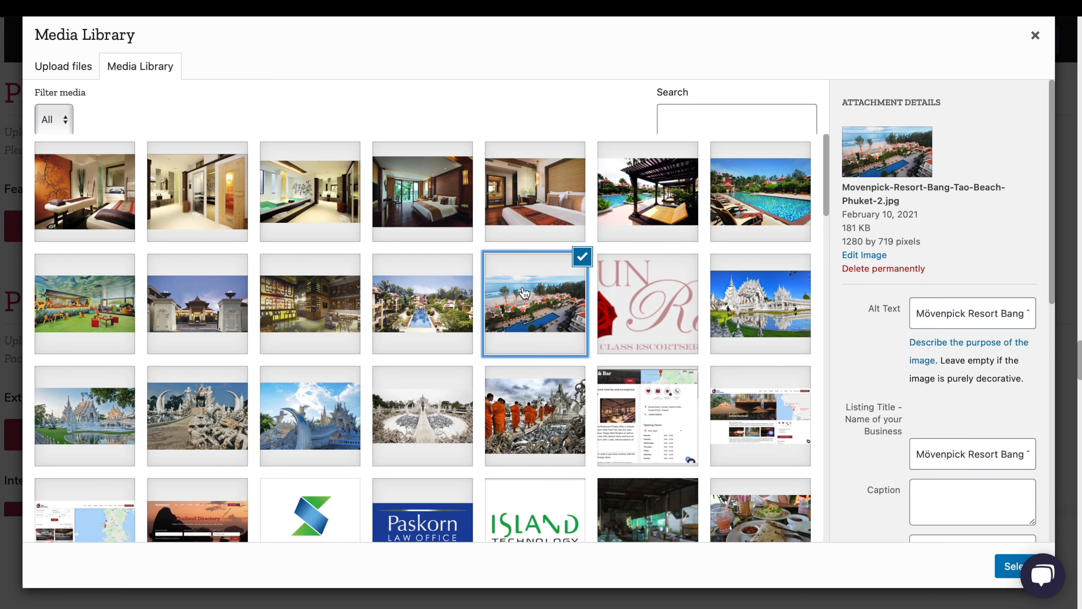
{"action": "left_click", "coordinate": [423, 291]}
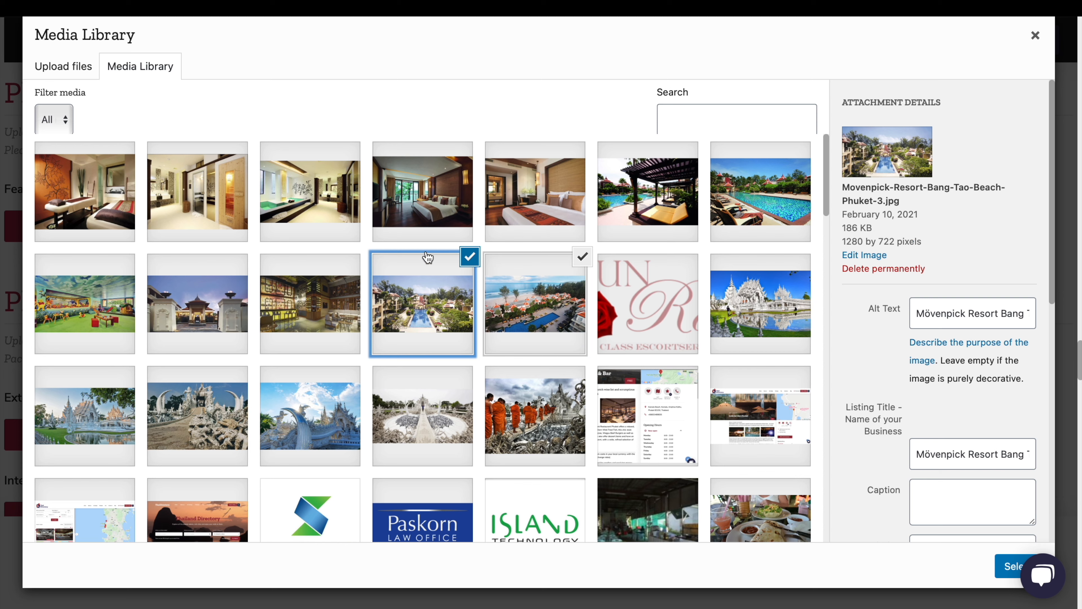
{"action": "left_click", "coordinate": [428, 227]}
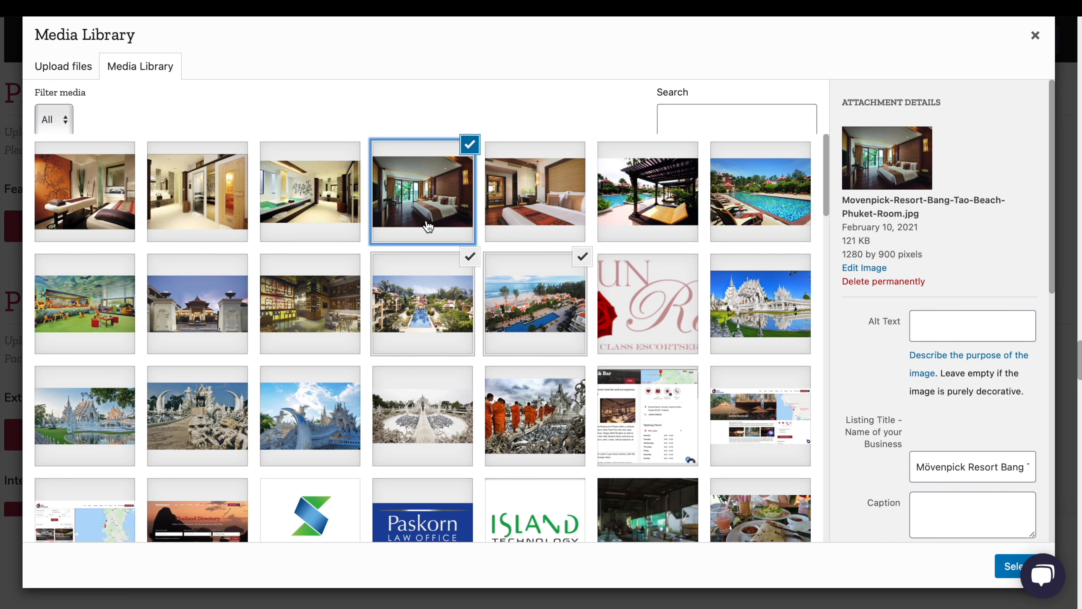
{"action": "left_click", "coordinate": [663, 184]}
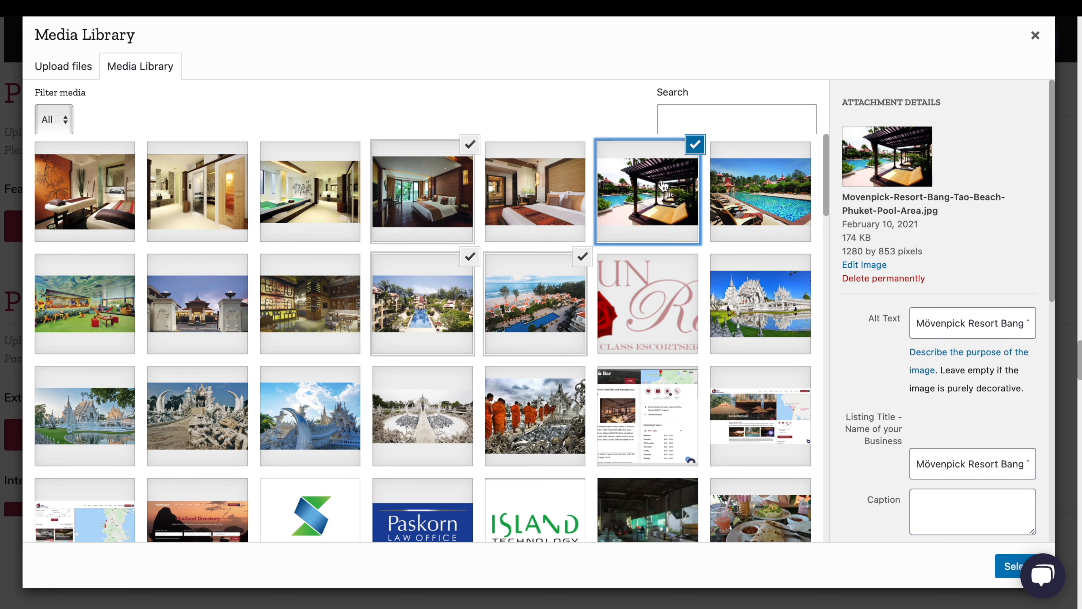
{"action": "left_click", "coordinate": [234, 311]}
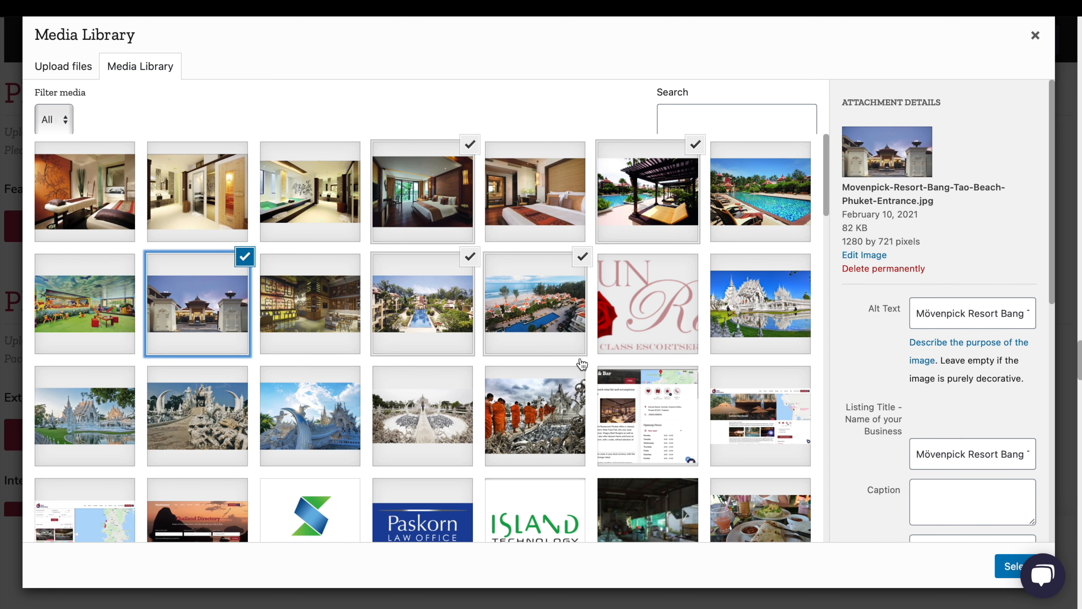
{"action": "left_click", "coordinate": [1008, 566]}
- Add the Mövenpick photos ending in Phuket-Pool-Area, Phuket-Pool-Area-2 and Phuket-3 to the Pool gallery of the subscription packages
{"action": "scroll", "coordinate": [762, 464], "scroll_direction": "down", "scroll_amount": 3}
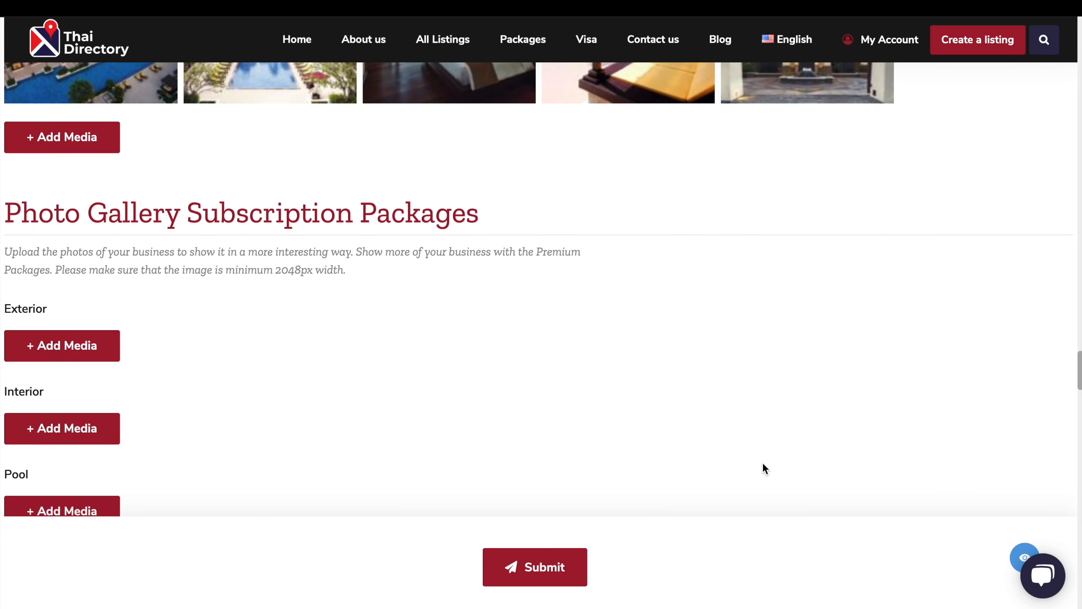
{"action": "scroll", "coordinate": [763, 467], "scroll_direction": "down", "scroll_amount": 2}
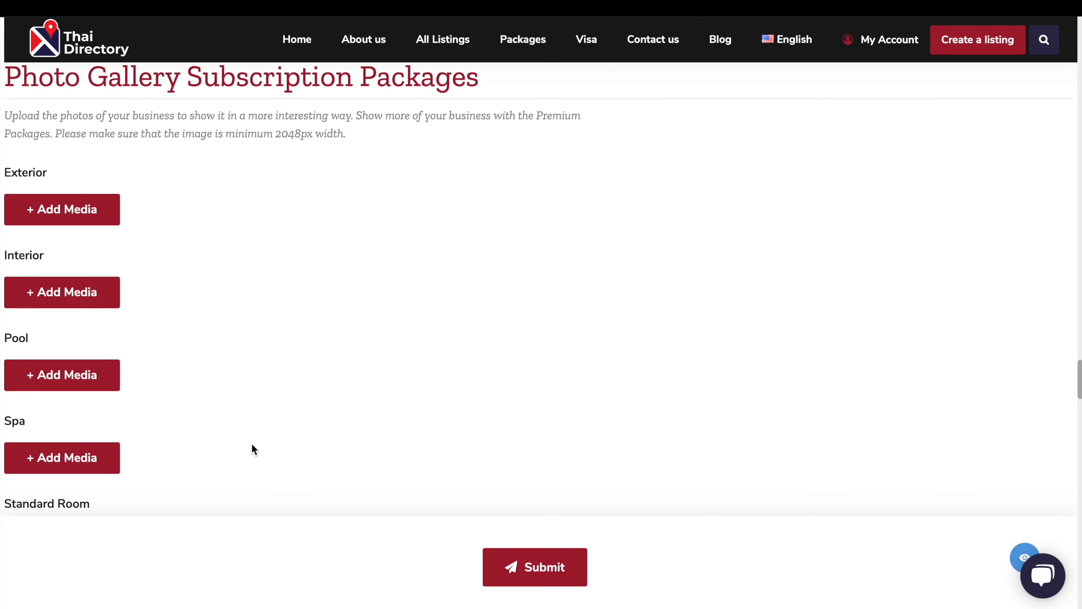
{"action": "left_click", "coordinate": [105, 388]}
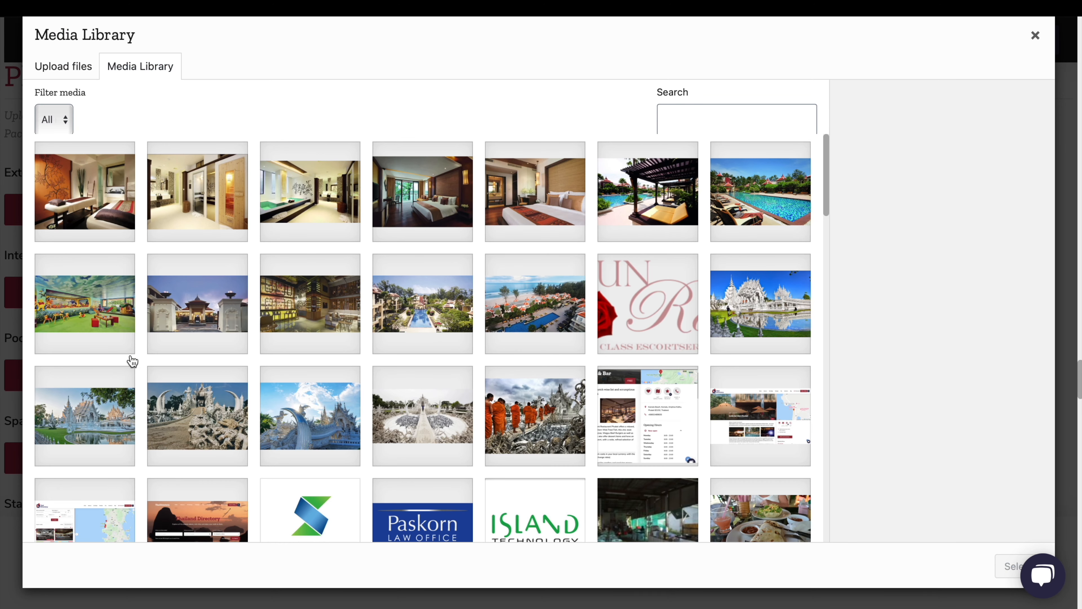
{"action": "left_click", "coordinate": [676, 206]}
{"action": "left_click", "coordinate": [749, 204]}
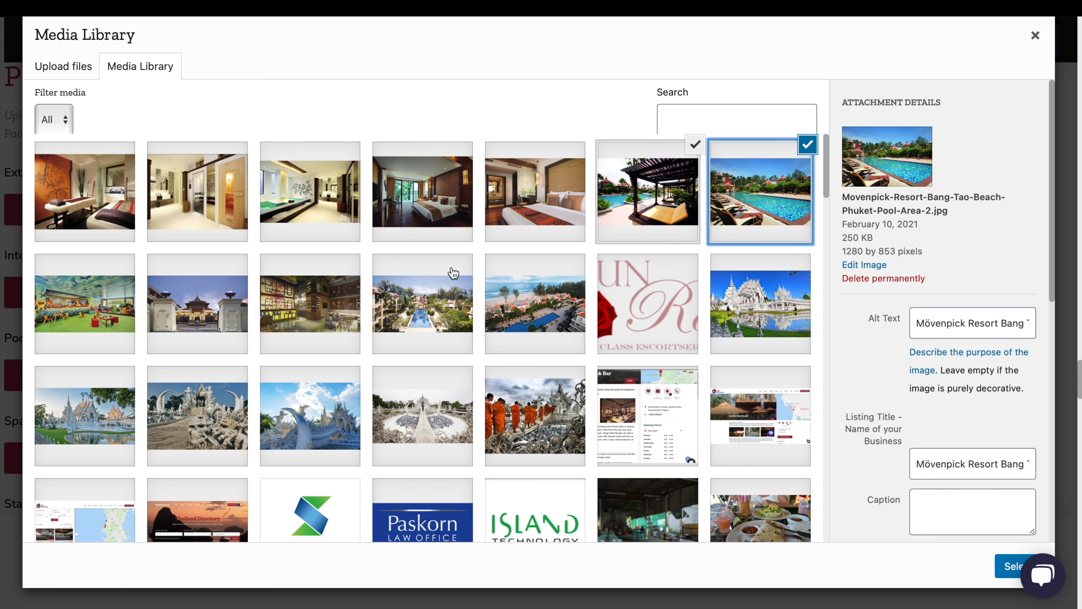
{"action": "left_click", "coordinate": [434, 300]}
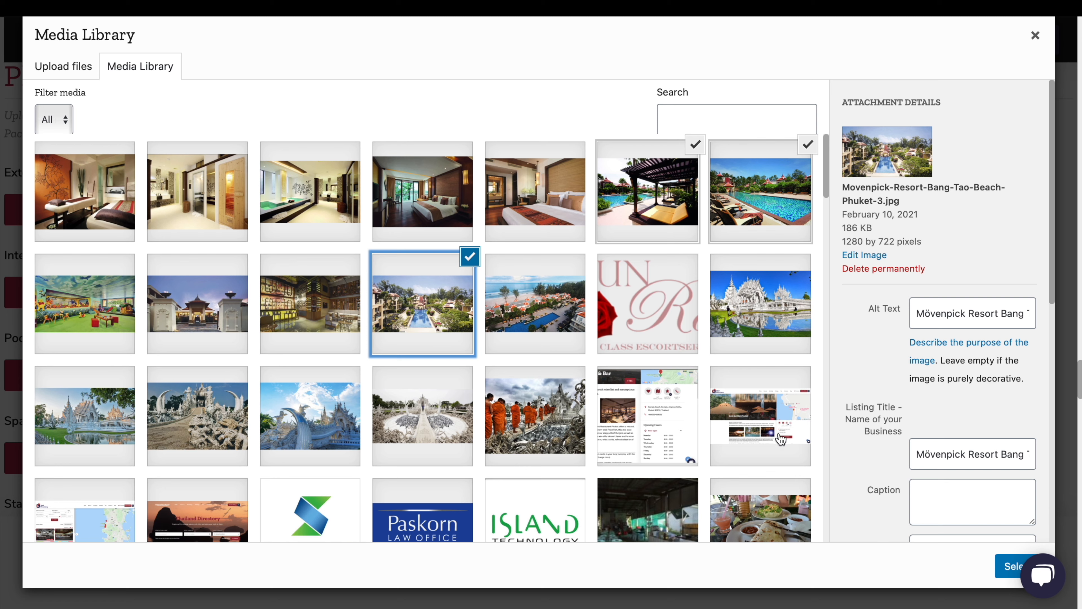
{"action": "left_click", "coordinate": [1012, 567]}
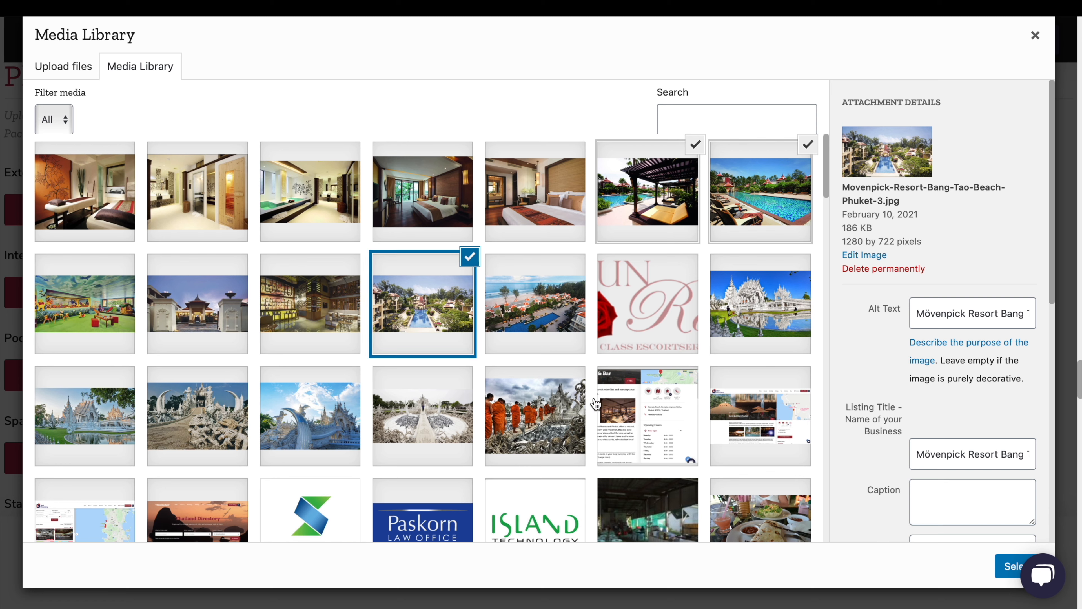
{"action": "left_click", "coordinate": [1004, 567]}
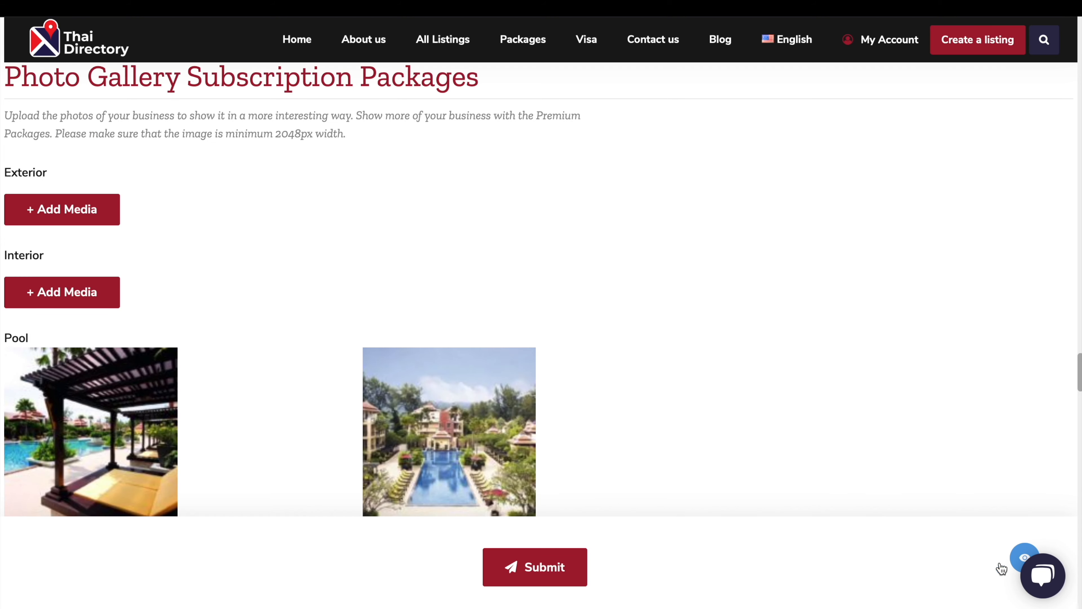
- Paste the resort's reservations e-mail into the required email address field of the contact details
{"action": "scroll", "coordinate": [788, 465], "scroll_direction": "down", "scroll_amount": 10}
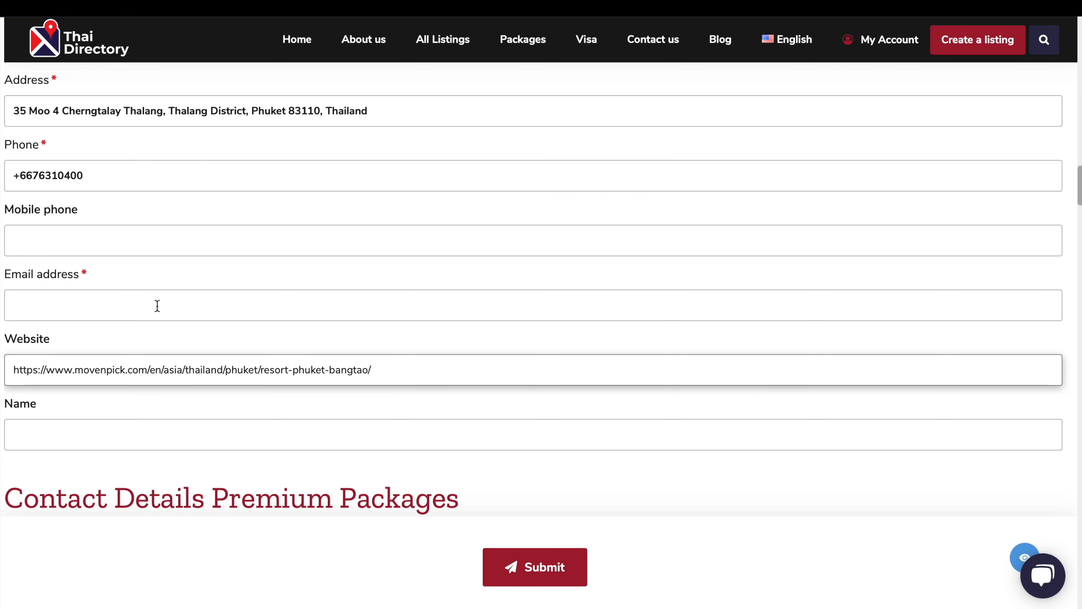
{"action": "left_click", "coordinate": [158, 307]}
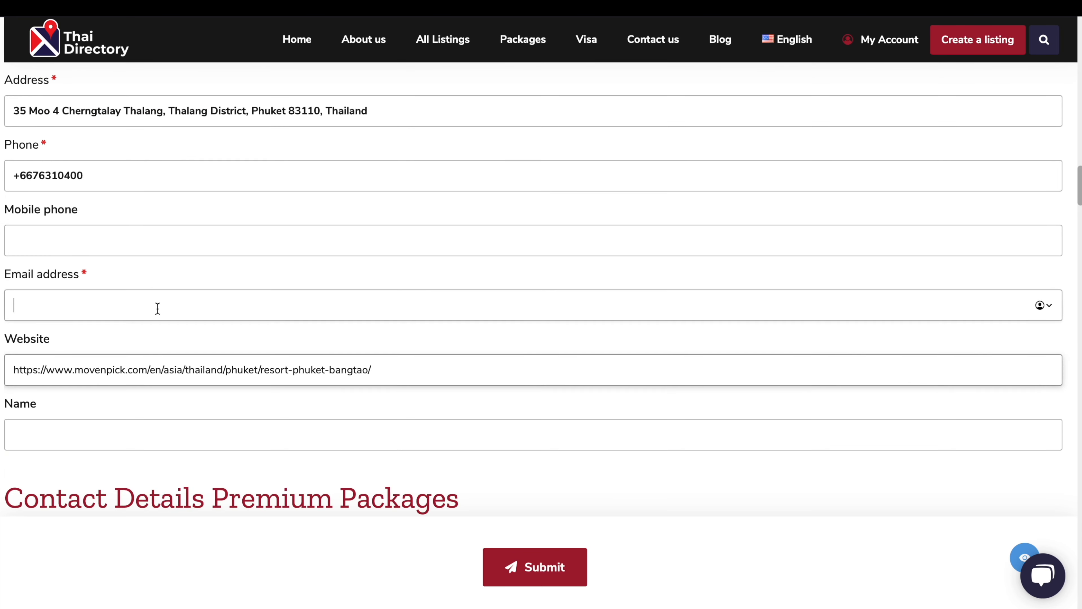
{"action": "key", "text": "ctrl+v"}
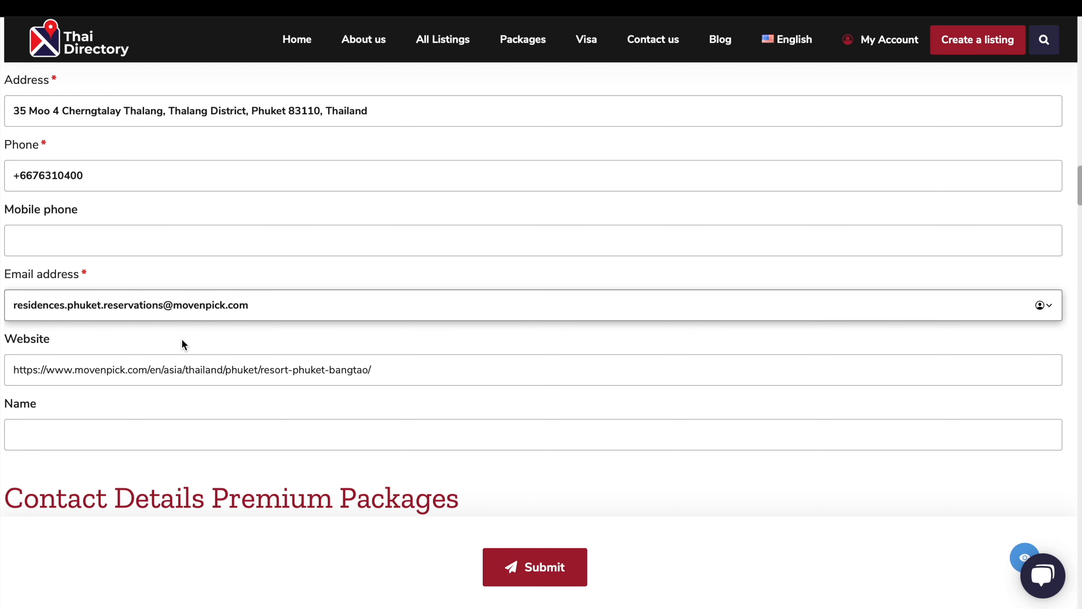
{"action": "scroll", "coordinate": [182, 340], "scroll_direction": "down", "scroll_amount": 3}
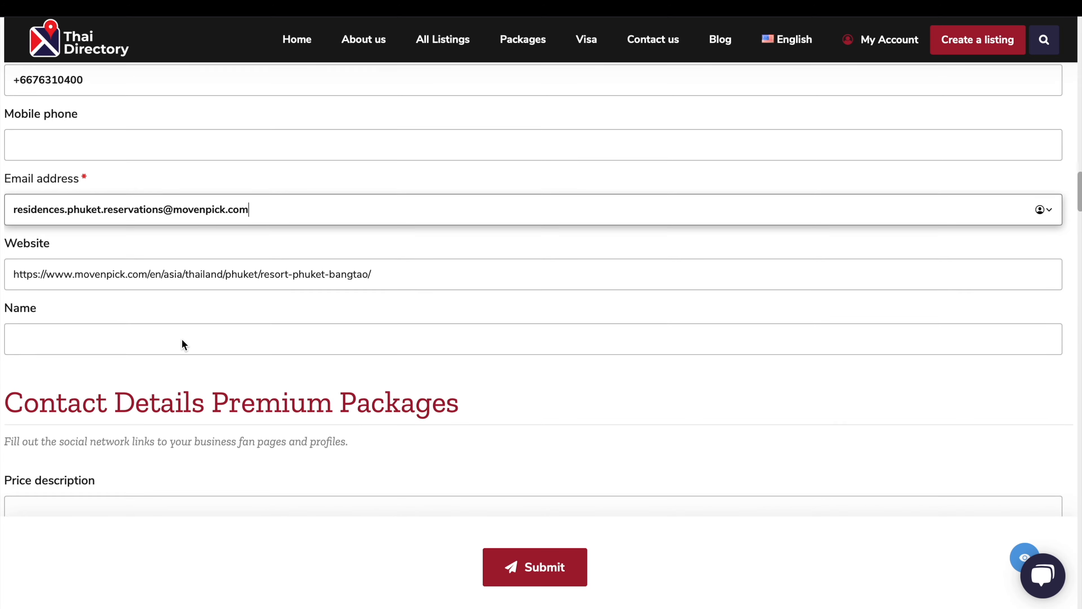
{"action": "scroll", "coordinate": [182, 339], "scroll_direction": "down", "scroll_amount": 5}
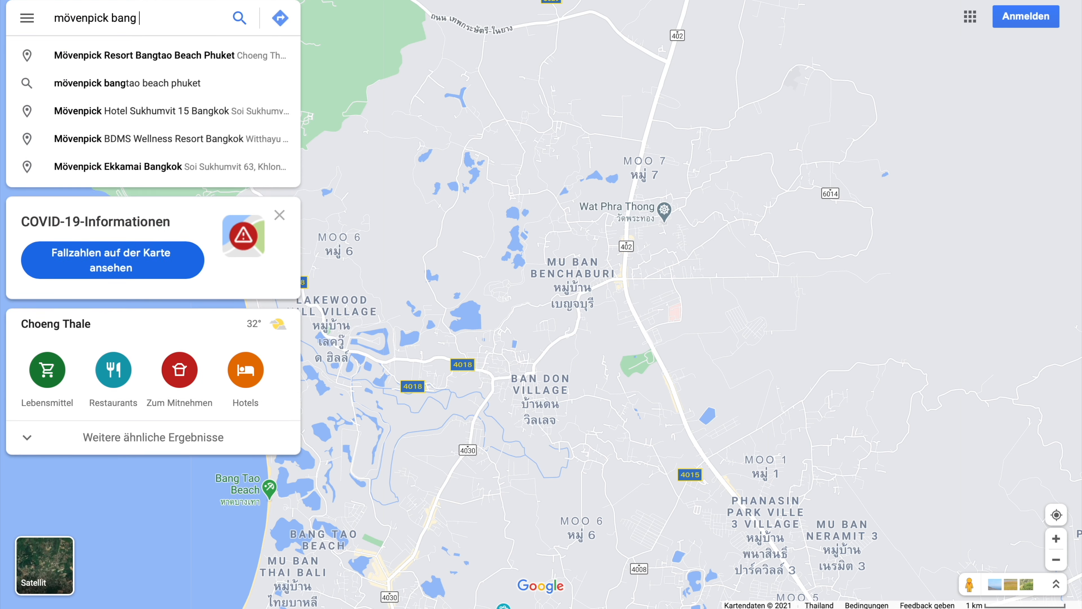
- Find Mövenpick Resort Bangtao Beach Phuket in Google Maps and copy its English address
{"action": "type", "text": "ta"}
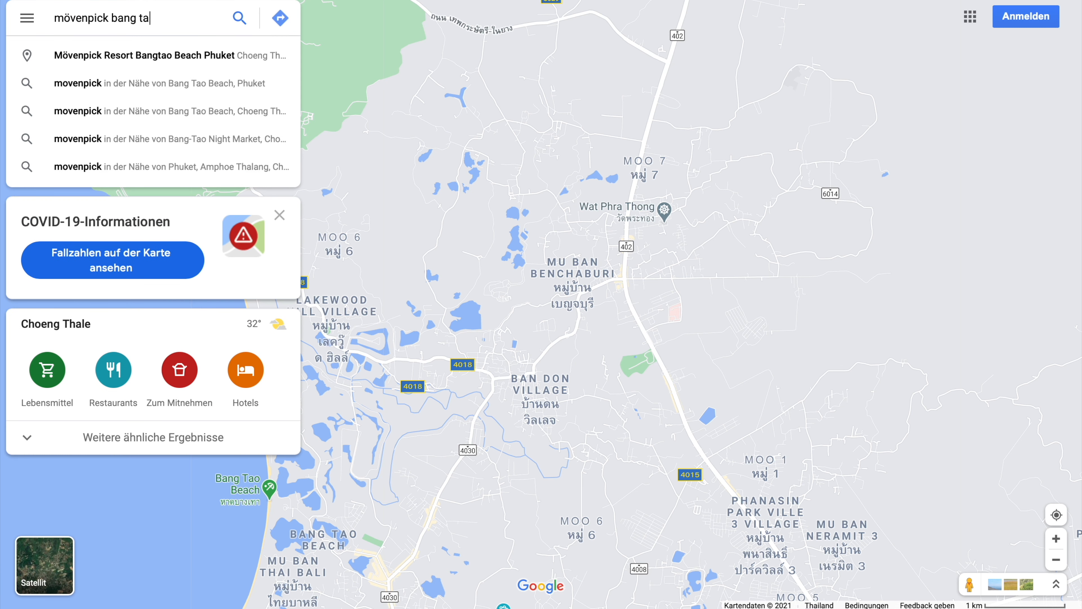
{"action": "left_click", "coordinate": [126, 59]}
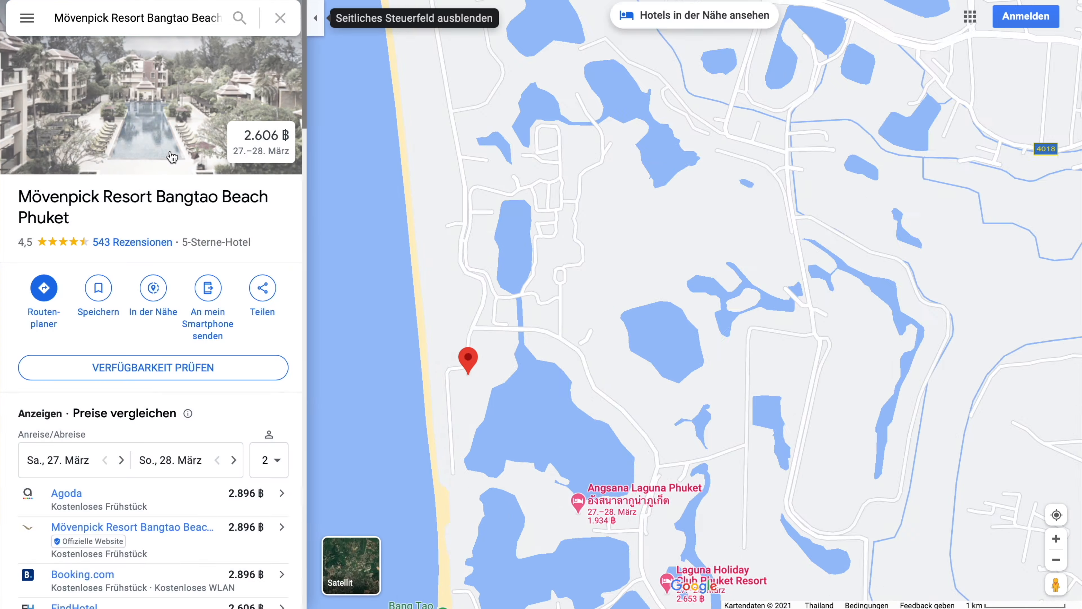
{"action": "scroll", "coordinate": [186, 224], "scroll_direction": "down", "scroll_amount": 10}
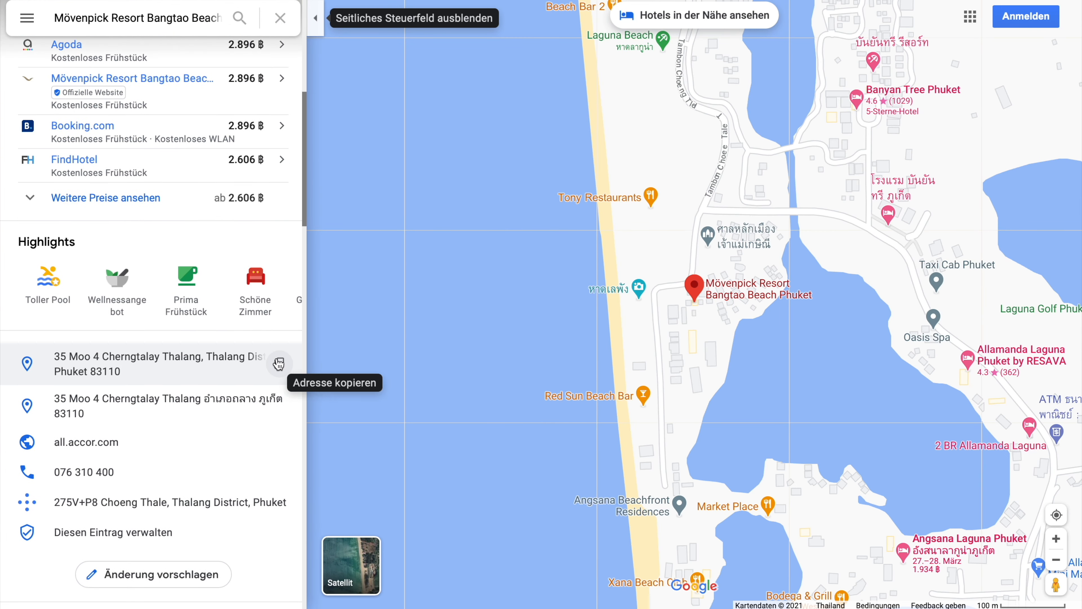
{"action": "left_click", "coordinate": [278, 365]}
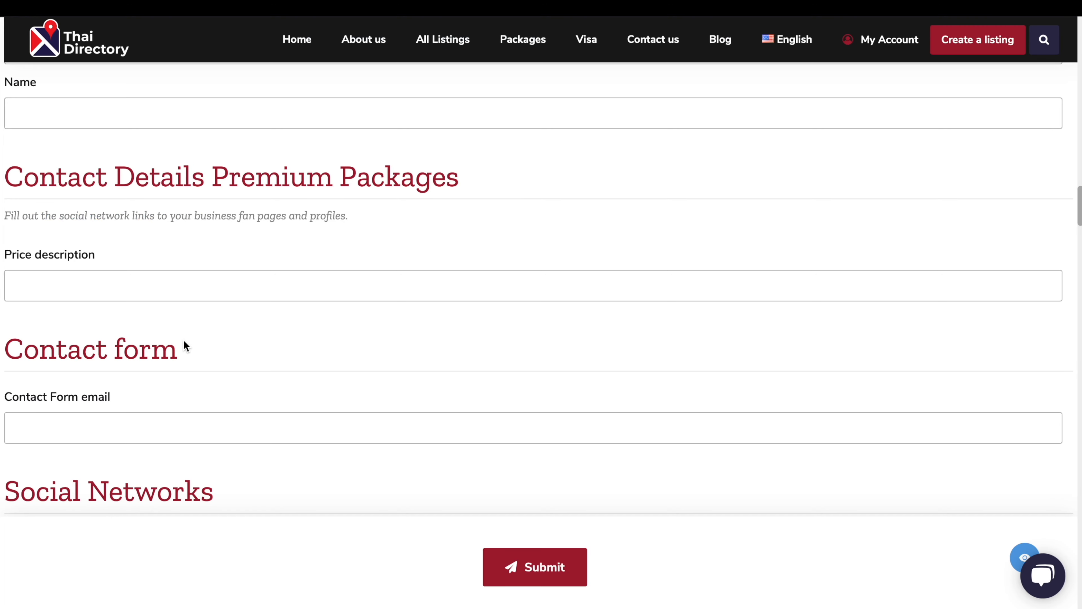
- Enter "Seasonal Prices may vary" as the price description in the premium packages' contact details
{"action": "scroll", "coordinate": [183, 339], "scroll_direction": "down", "scroll_amount": 2}
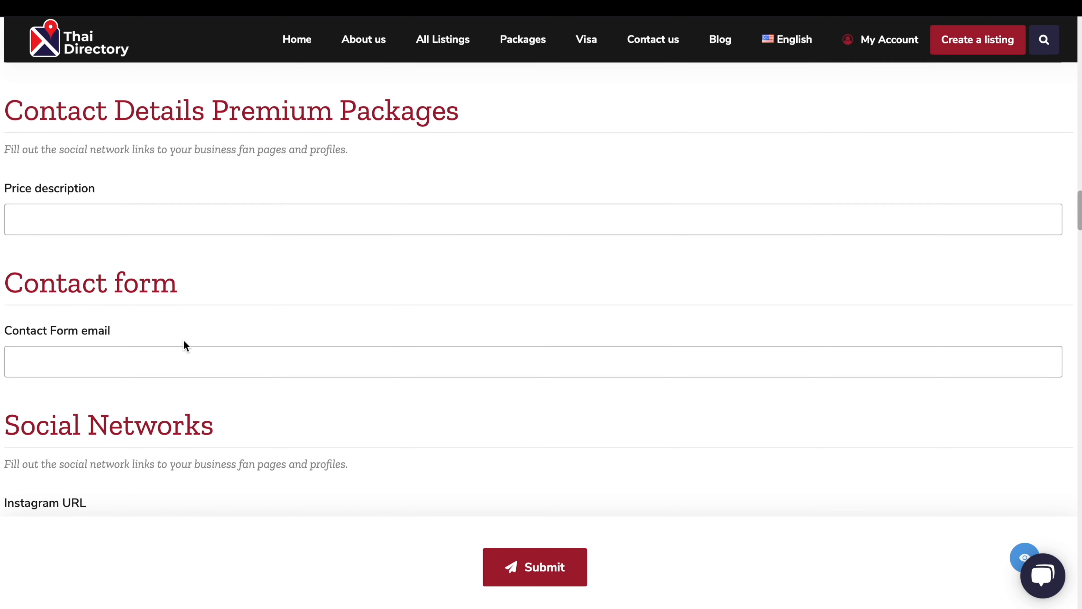
{"action": "left_click", "coordinate": [200, 229]}
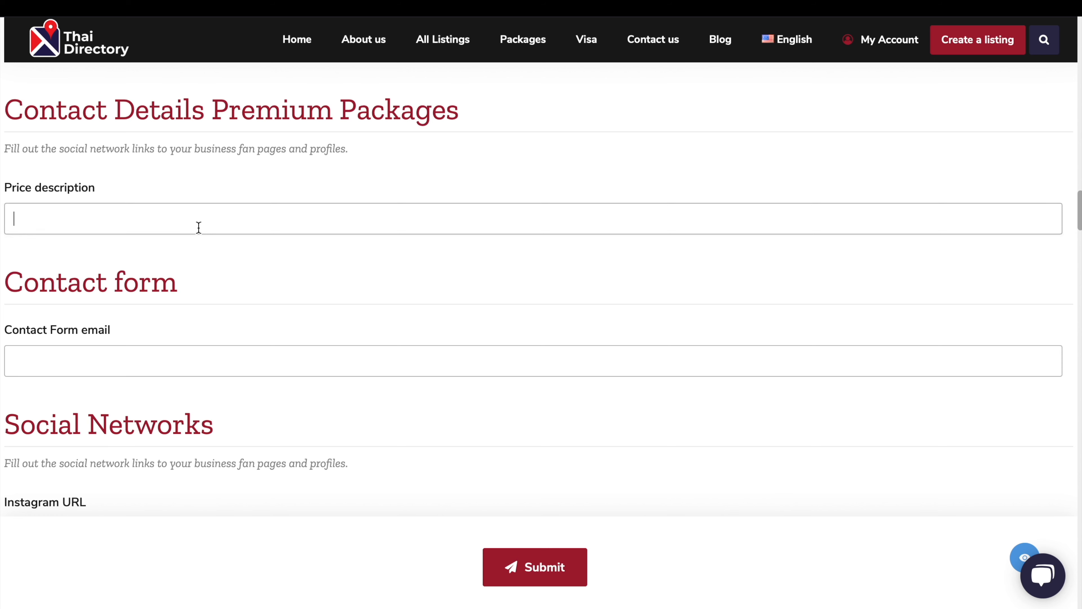
{"action": "type", "text": "Sa"}
{"action": "key", "text": "BackSpace"}
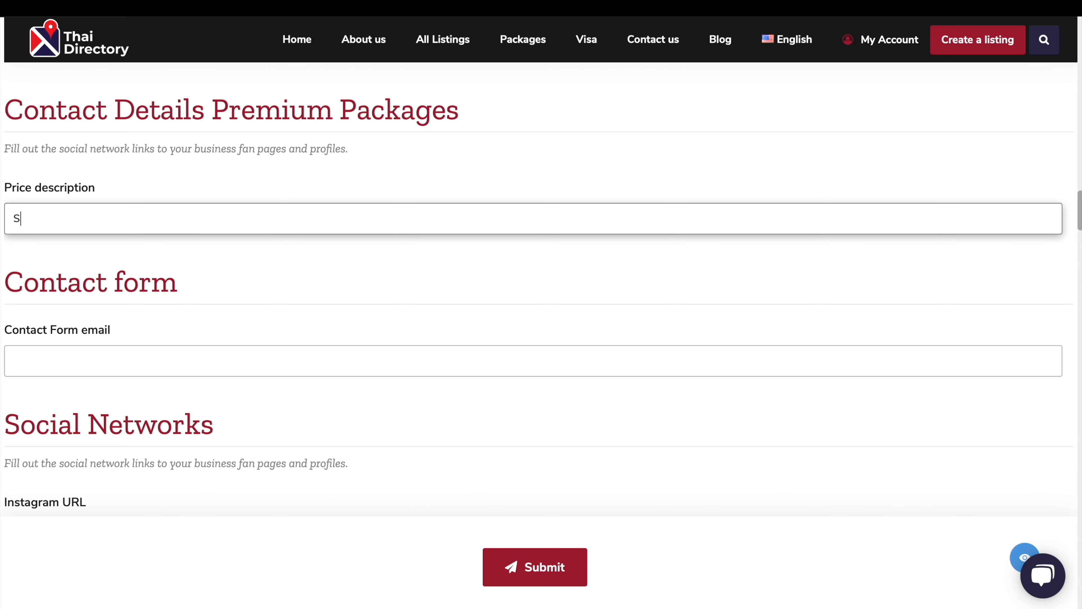
{"action": "type", "text": "ean"}
{"action": "key", "text": "BackSpace"}
{"action": "type", "text": "sonal Prices may vary"}
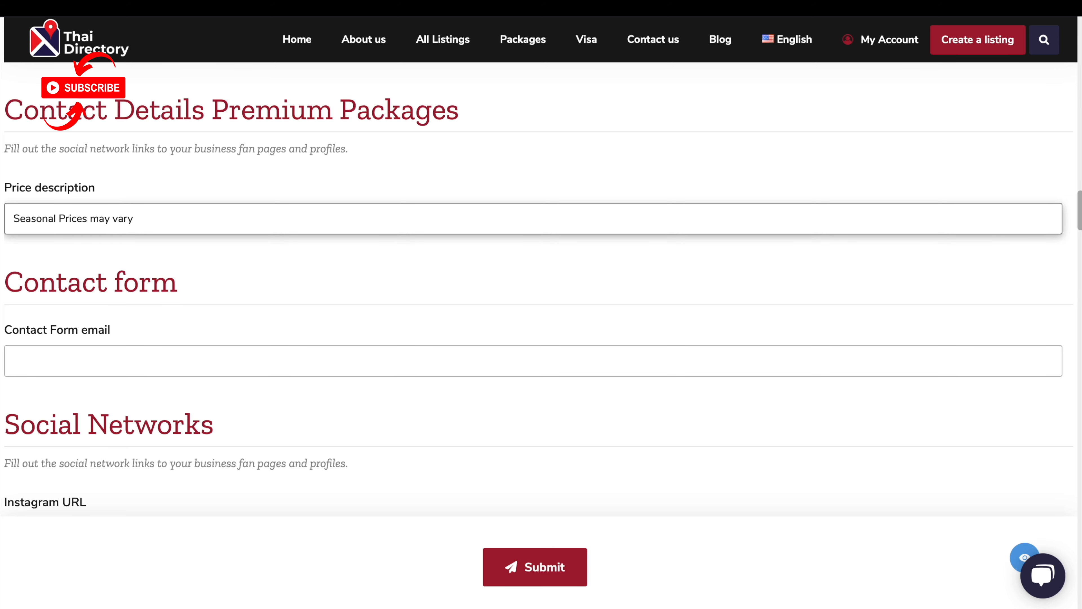
- Paste the resort's reservations e-mail as the contact form email
{"action": "key", "text": "Tab"}
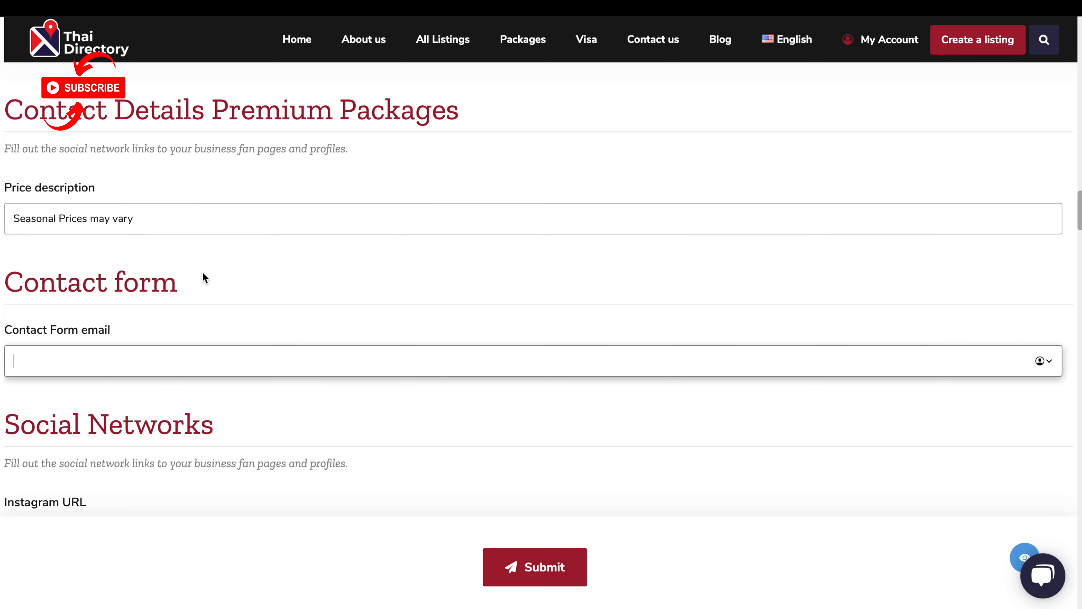
{"action": "scroll", "coordinate": [195, 277], "scroll_direction": "down", "scroll_amount": 1}
{"action": "key", "text": "ctrl+v"}
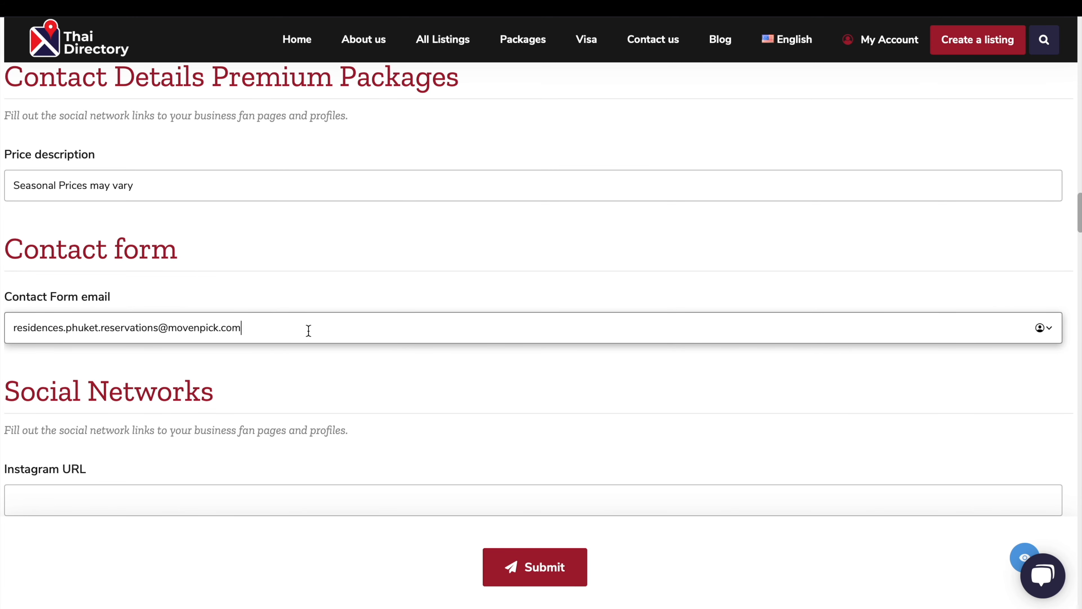
- Look through the social network link fields and the FAQ section of the listing form
{"action": "scroll", "coordinate": [308, 331], "scroll_direction": "down", "scroll_amount": 4}
{"action": "scroll", "coordinate": [308, 331], "scroll_direction": "down", "scroll_amount": 3}
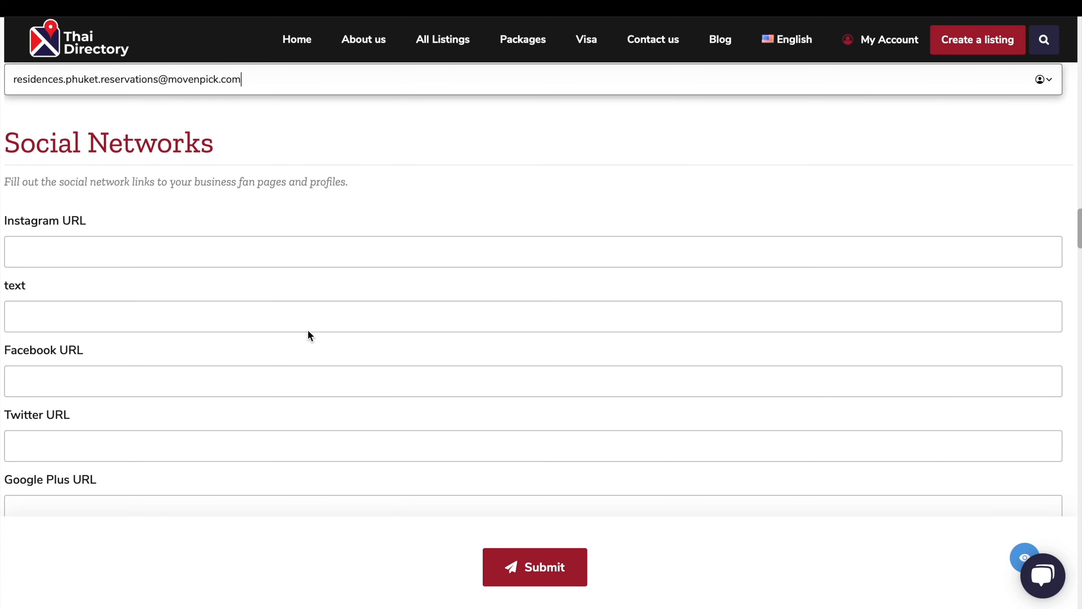
{"action": "scroll", "coordinate": [308, 331], "scroll_direction": "down", "scroll_amount": 2}
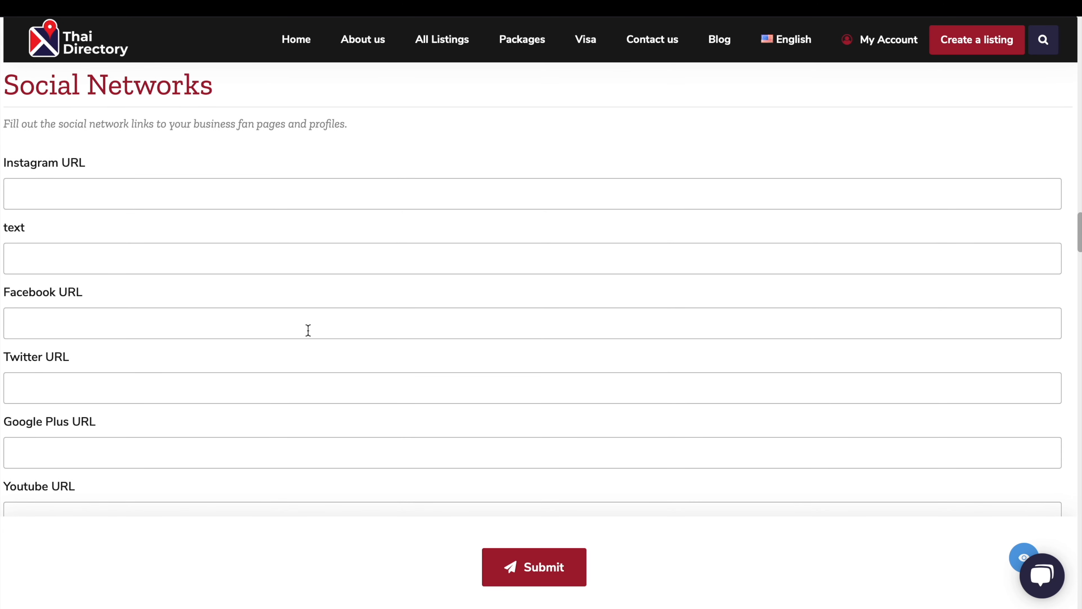
{"action": "scroll", "coordinate": [309, 331], "scroll_direction": "down", "scroll_amount": 2}
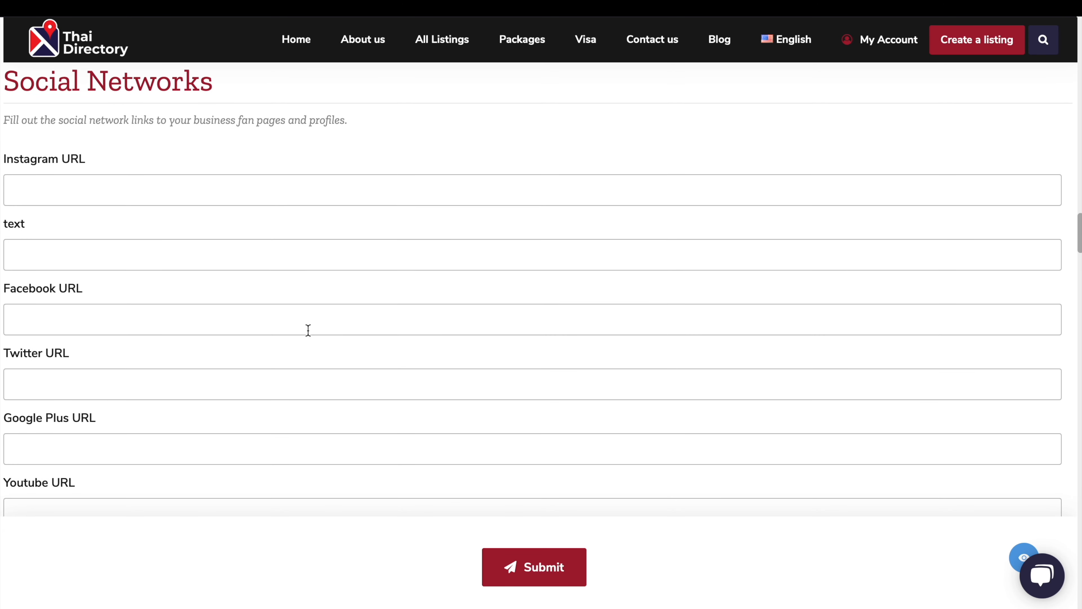
{"action": "scroll", "coordinate": [309, 330], "scroll_direction": "down", "scroll_amount": 12}
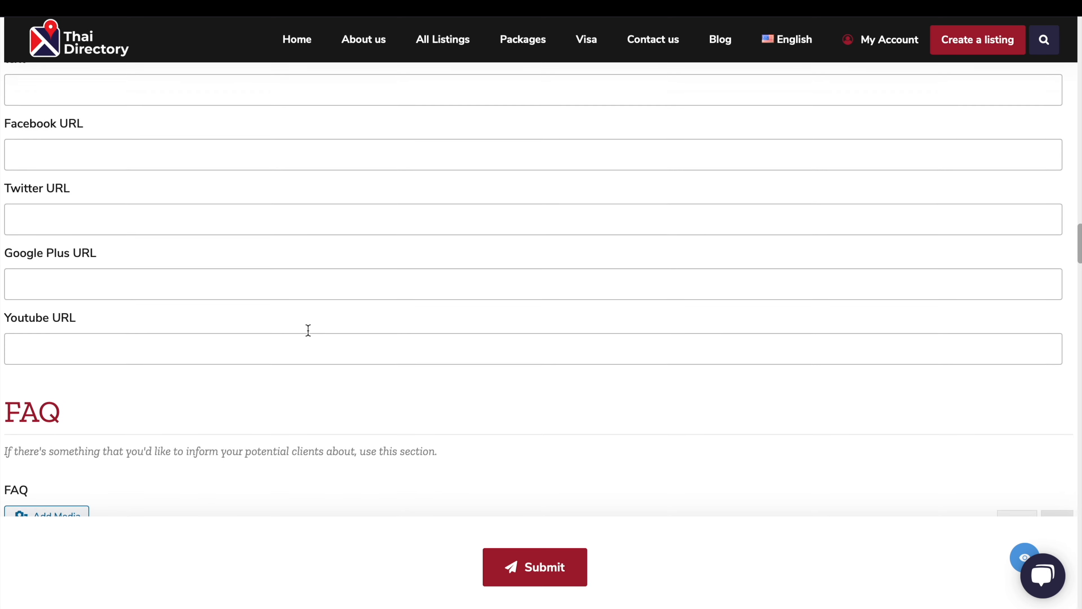
{"action": "scroll", "coordinate": [309, 336], "scroll_direction": "down", "scroll_amount": 3}
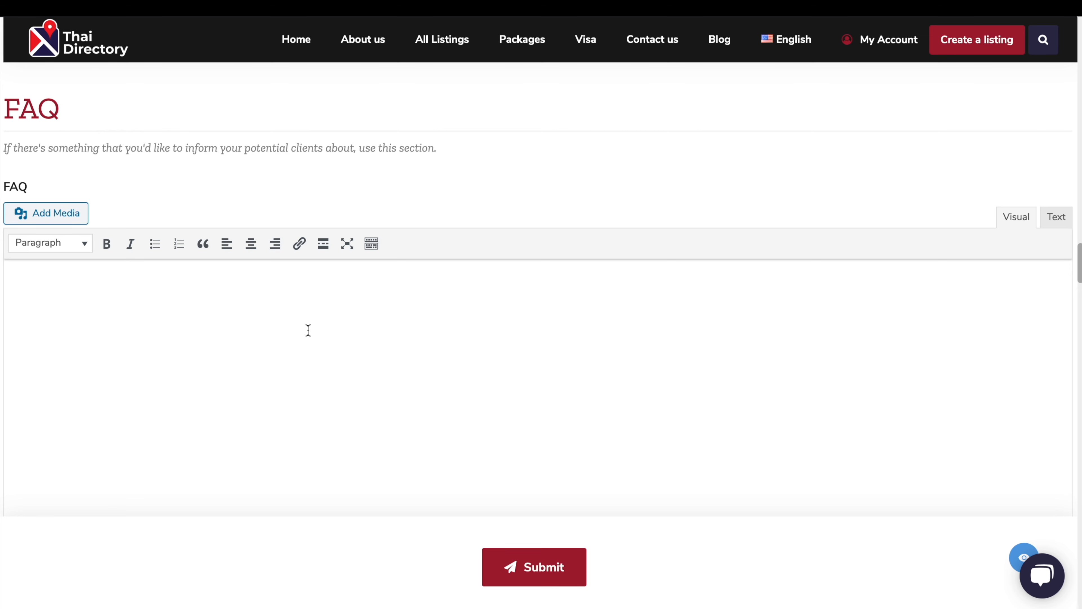
{"action": "scroll", "coordinate": [309, 331], "scroll_direction": "up", "scroll_amount": 1}
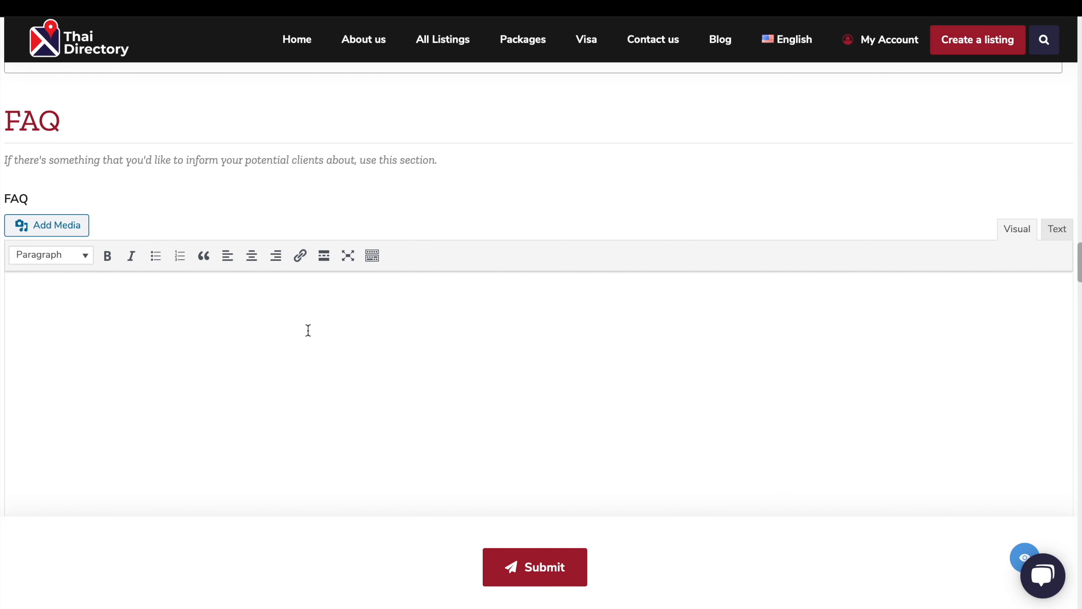
- Select Deluxe Rooms, Suites, Connecting Room and Penthouse as the listing's room categories
{"action": "scroll", "coordinate": [308, 330], "scroll_direction": "down", "scroll_amount": 12}
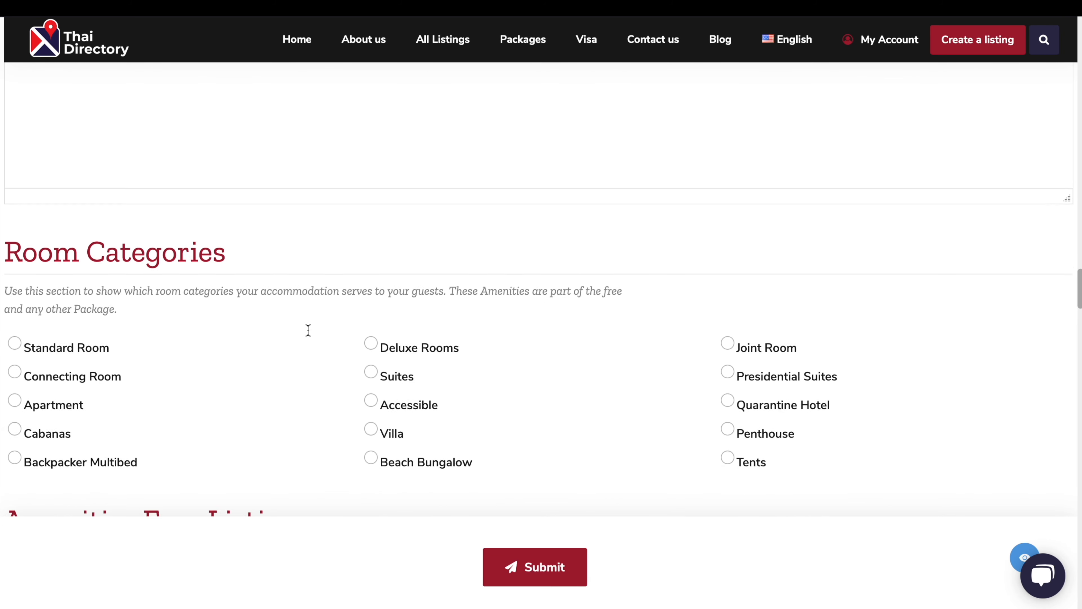
{"action": "scroll", "coordinate": [308, 329], "scroll_direction": "down", "scroll_amount": 2}
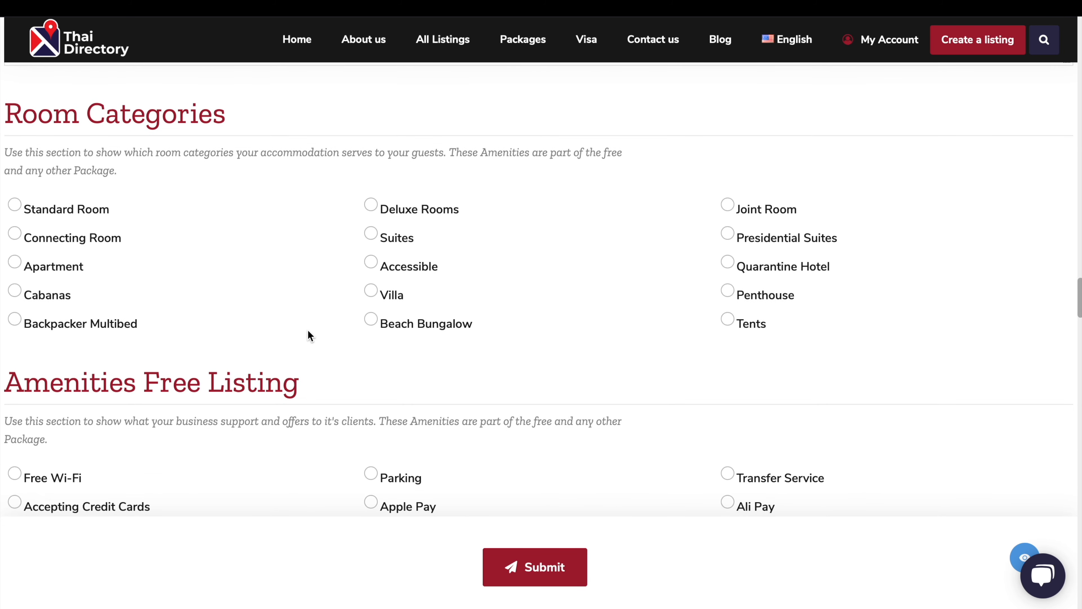
{"action": "left_click", "coordinate": [371, 206]}
{"action": "left_click", "coordinate": [374, 239]}
{"action": "left_click", "coordinate": [17, 235]}
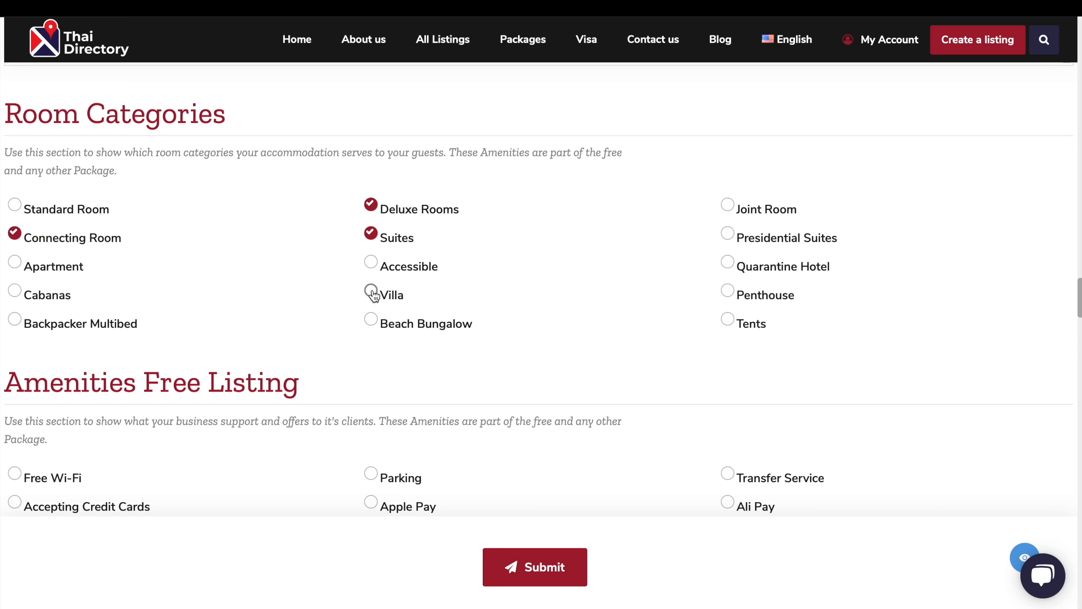
{"action": "left_click", "coordinate": [731, 293]}
{"action": "left_click_drag", "start_coordinate": [831, 266], "coordinate": [739, 272]}
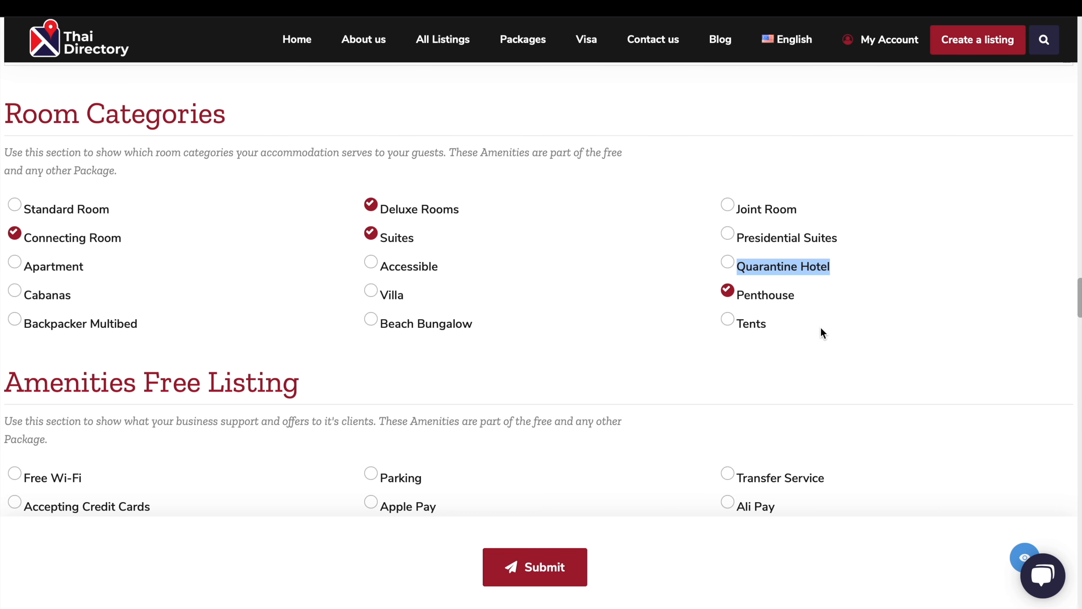
{"action": "left_click", "coordinate": [824, 341]}
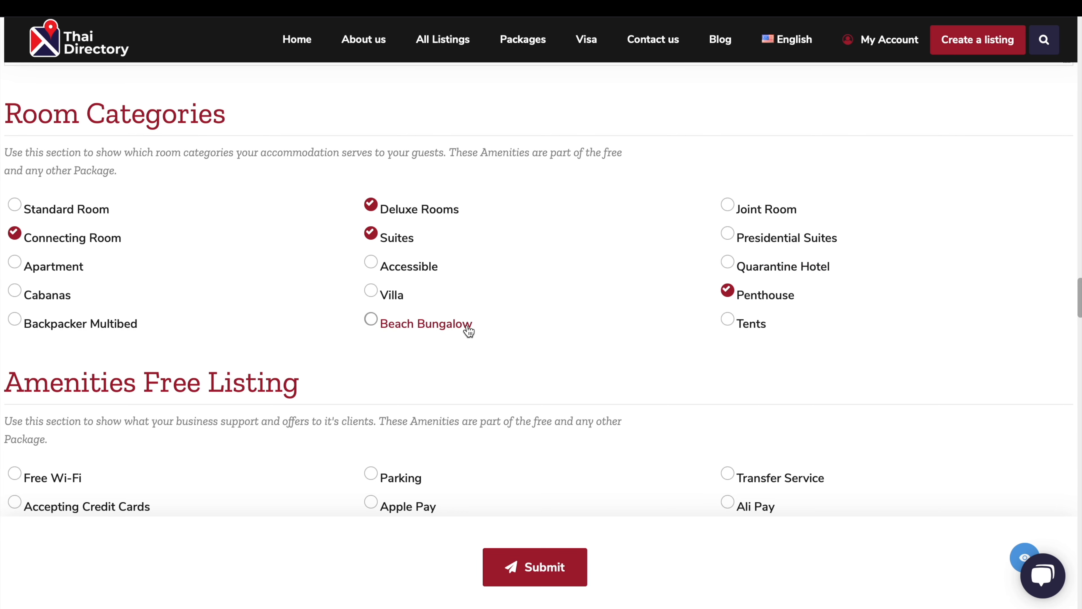
- Select Free Wi-Fi among the free listing amenities and submit the listing
{"action": "scroll", "coordinate": [456, 348], "scroll_direction": "down", "scroll_amount": 1}
{"action": "scroll", "coordinate": [456, 347], "scroll_direction": "down", "scroll_amount": 5}
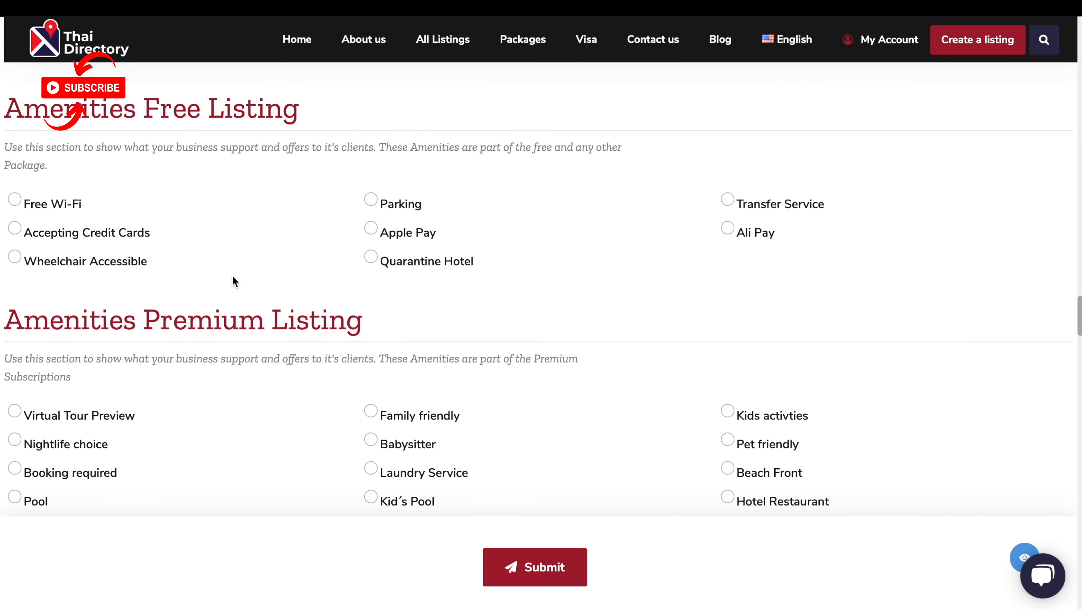
{"action": "left_click", "coordinate": [73, 210]}
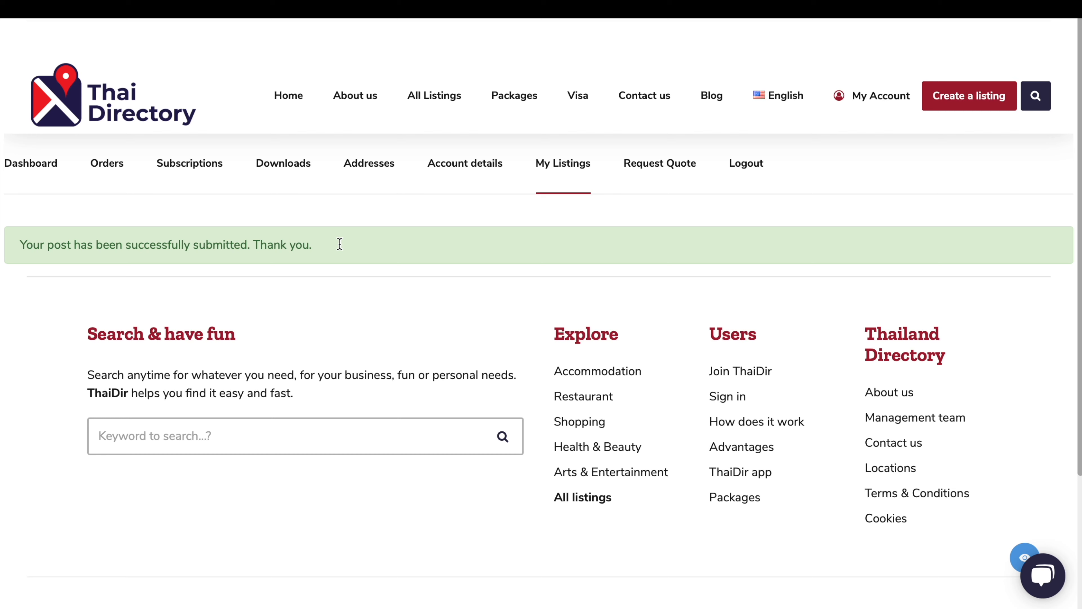
{"action": "left_click_drag", "start_coordinate": [340, 244], "coordinate": [15, 240]}
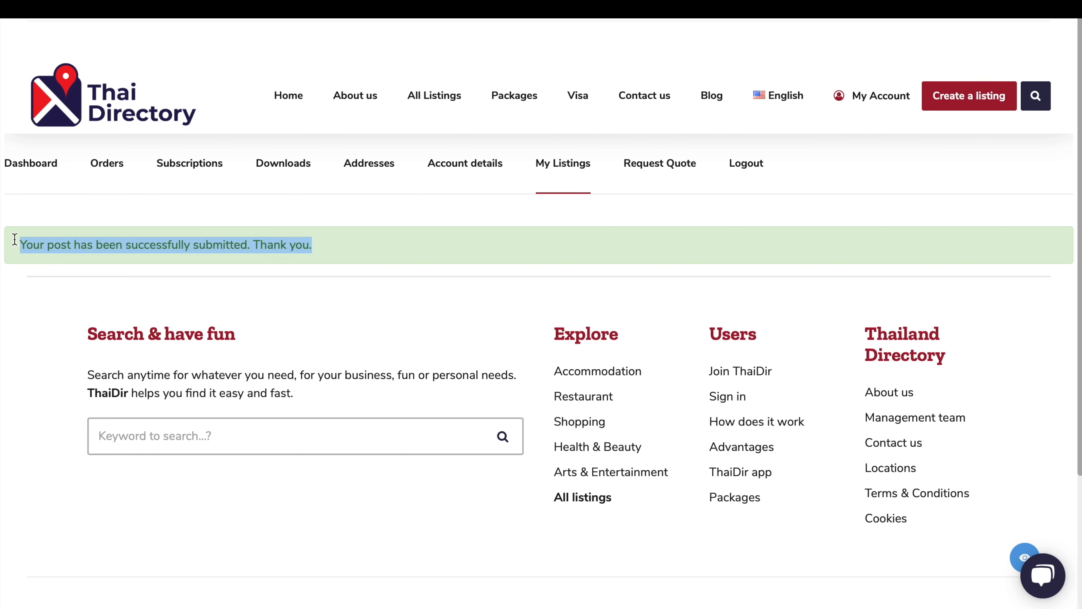
{"action": "left_click", "coordinate": [75, 282]}
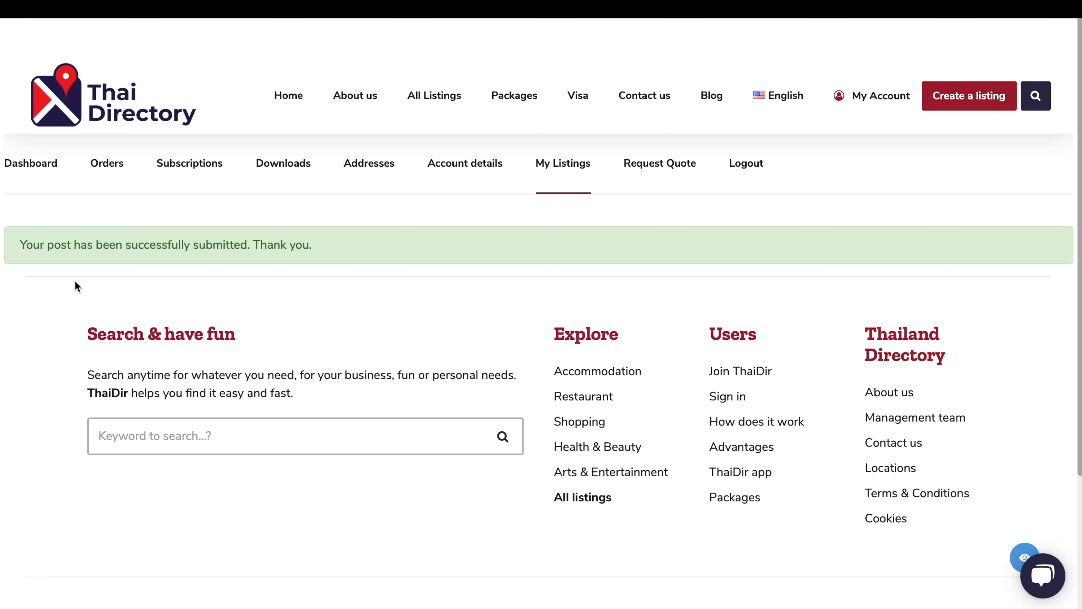